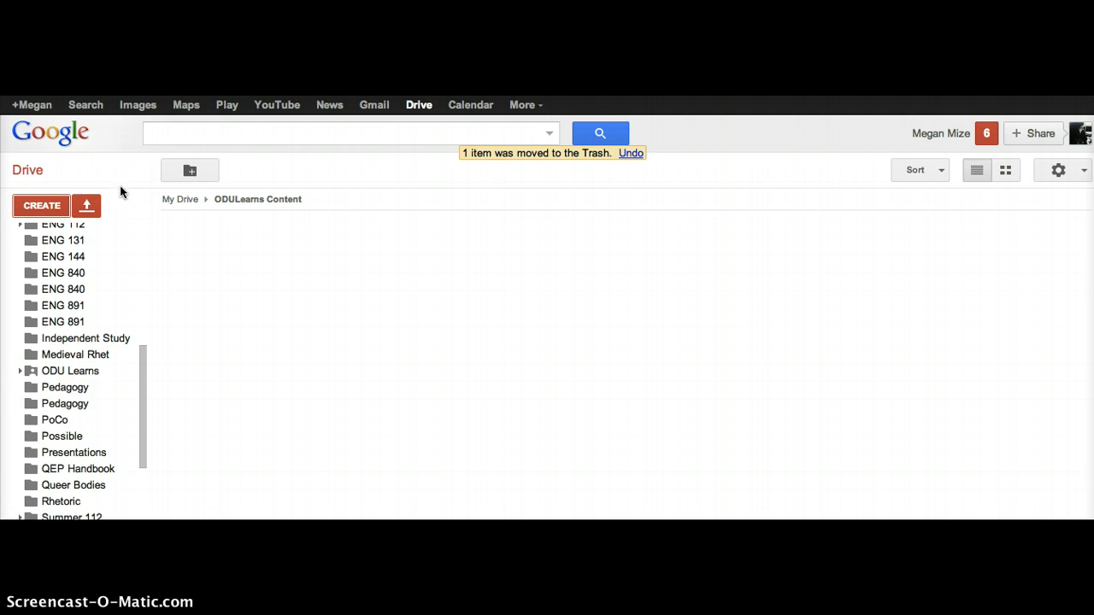
- Open the main My Drive list of folders
left_click(115, 186)
left_click(506, 104)
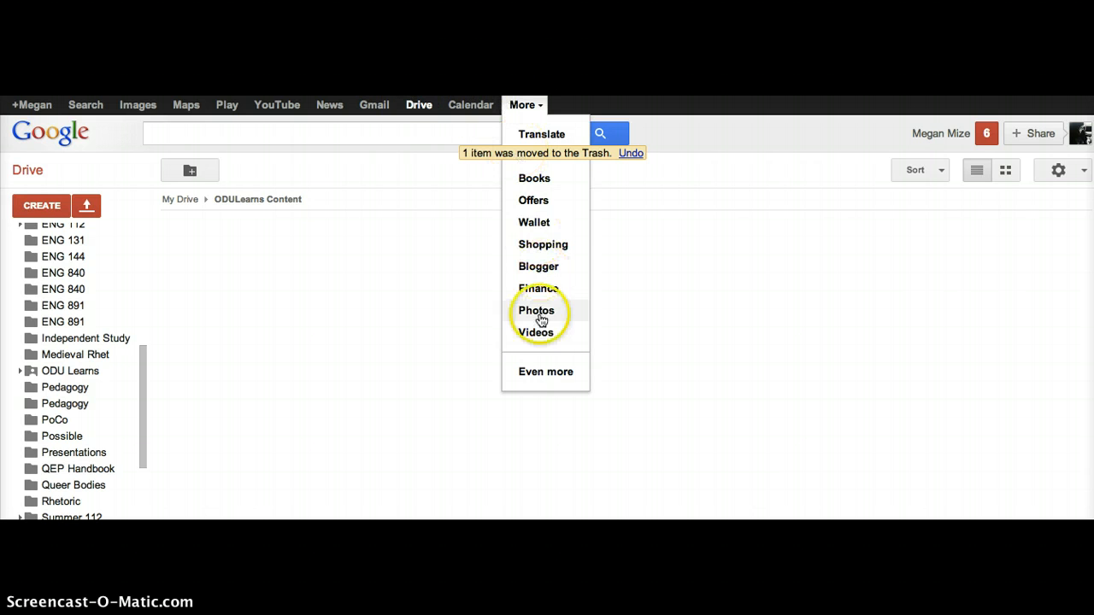
left_click(414, 105)
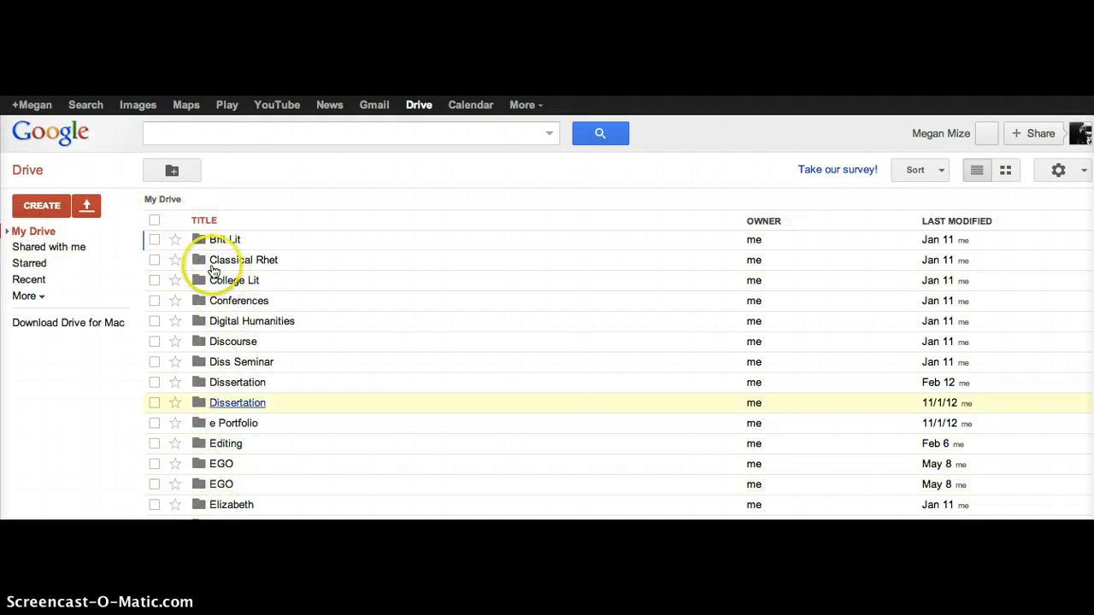
left_click(51, 174)
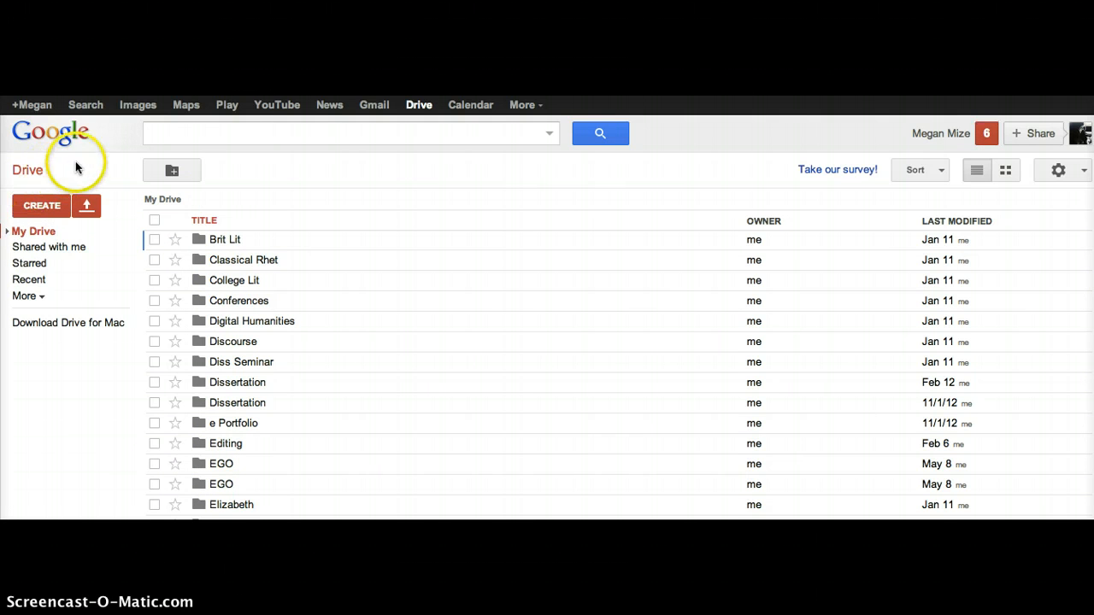
- Create a new folder named "ODU Learns Content" in My Drive
left_click(34, 208)
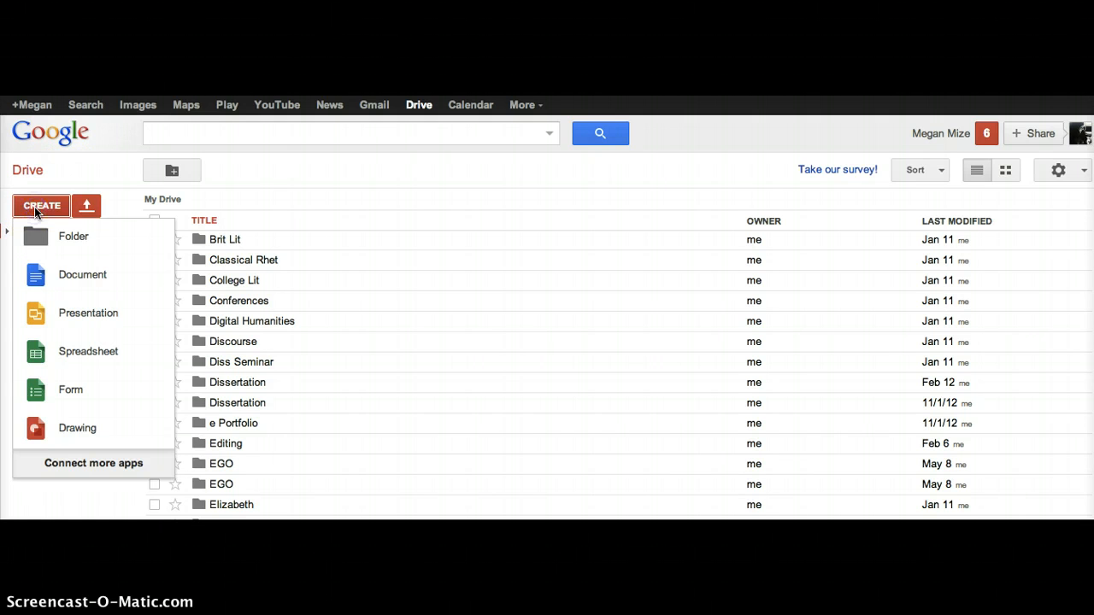
left_click(45, 242)
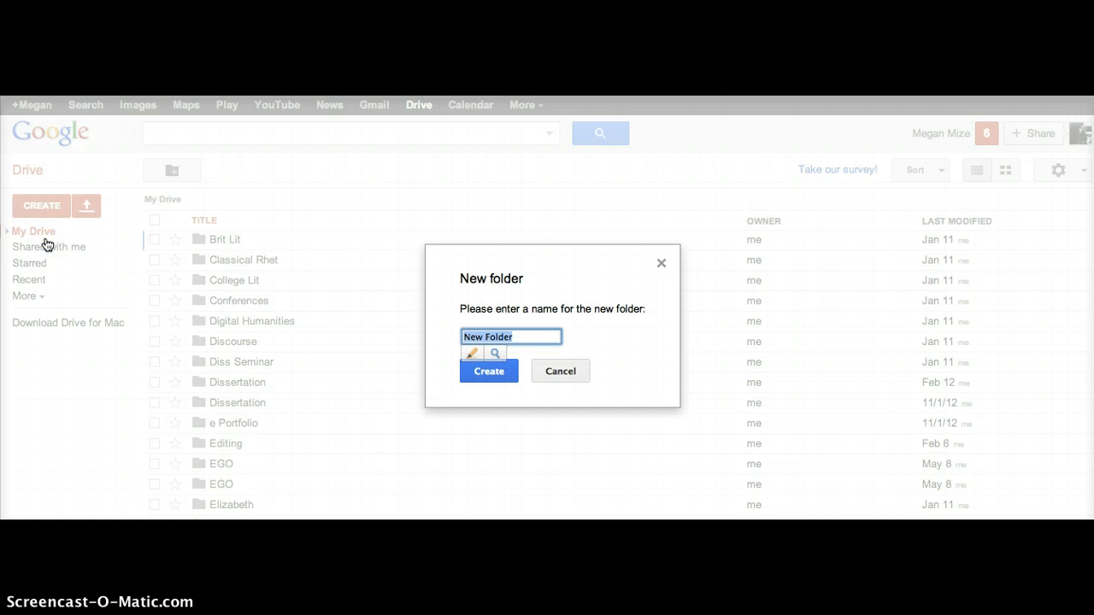
type("ODU Learns Content")
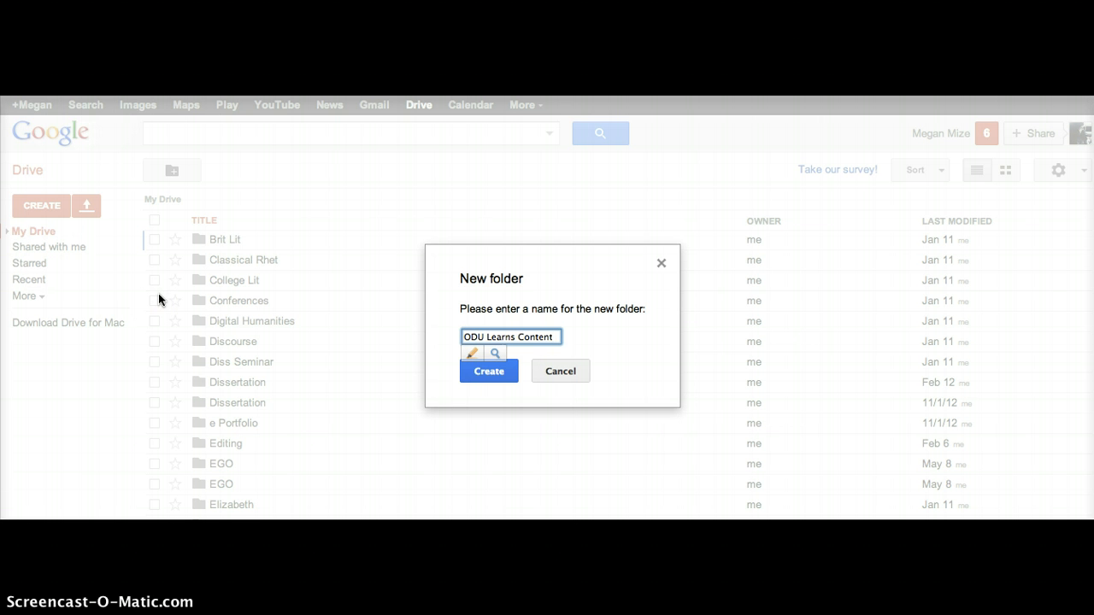
left_click(500, 375)
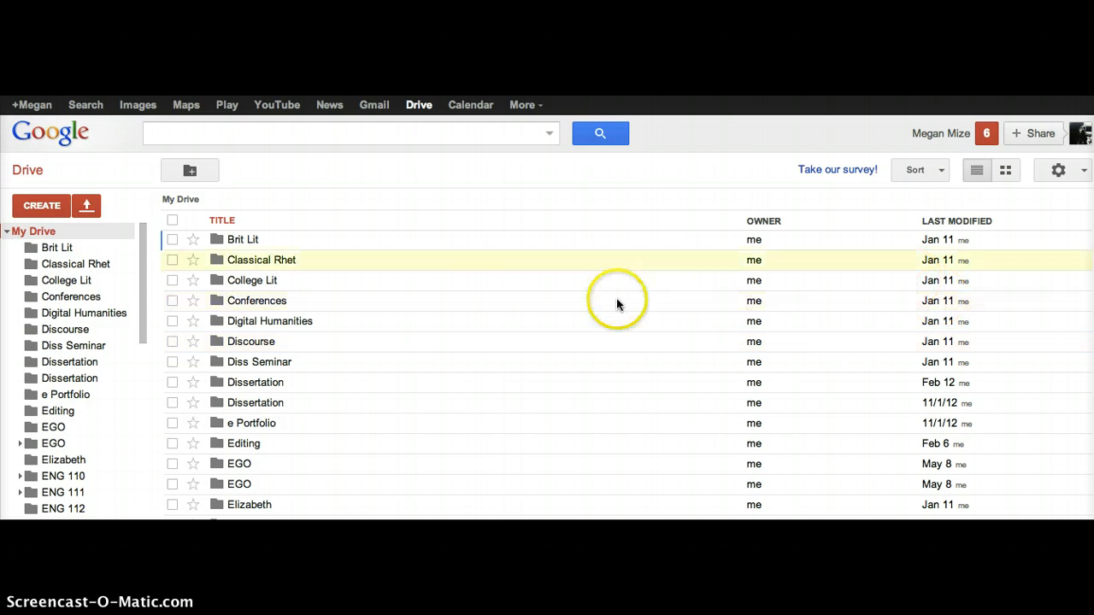
- Open the ODU Learns Content folder and create a new text document in it
left_click_drag(139, 272, 143, 403)
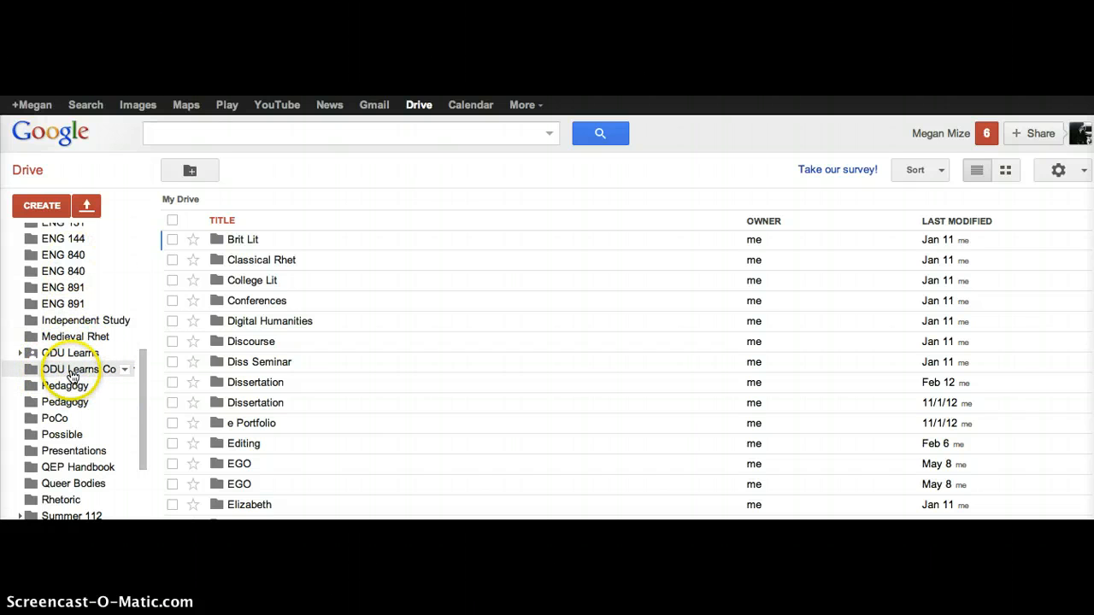
left_click(72, 371)
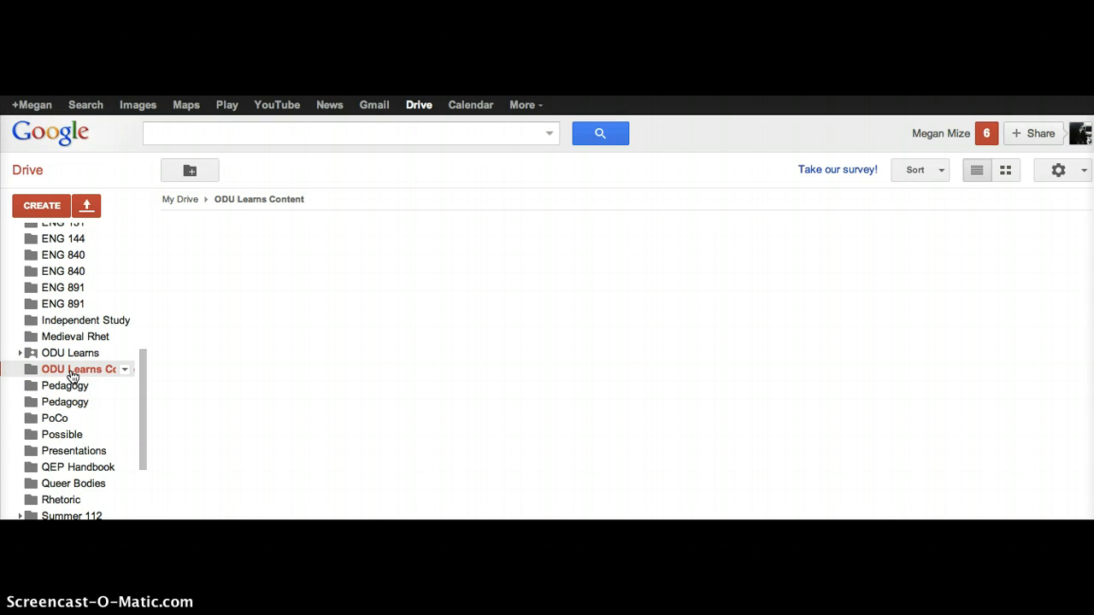
left_click(47, 214)
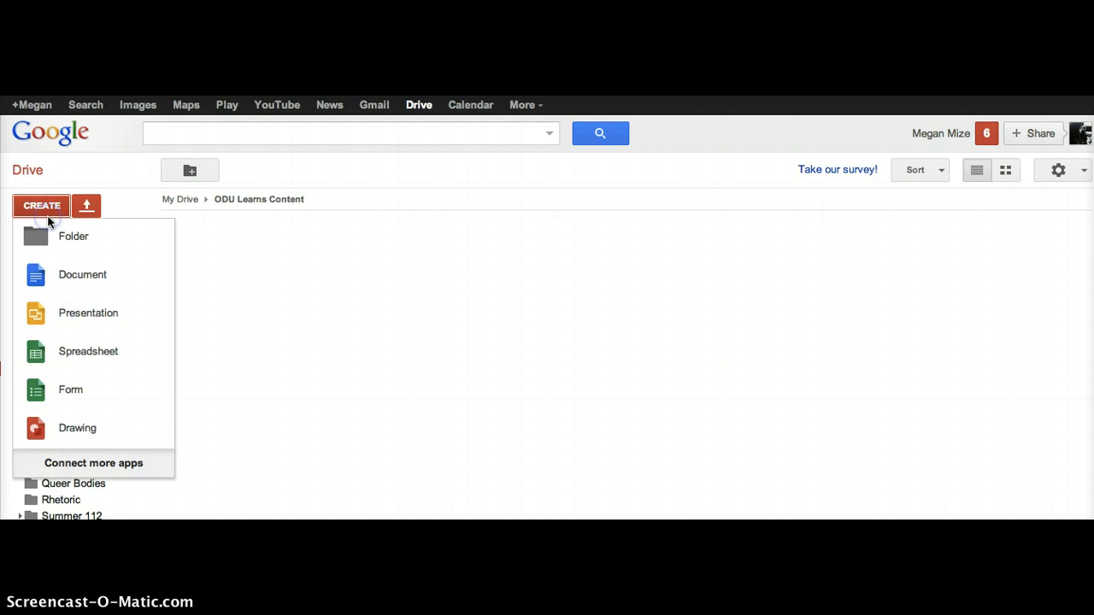
left_click(58, 276)
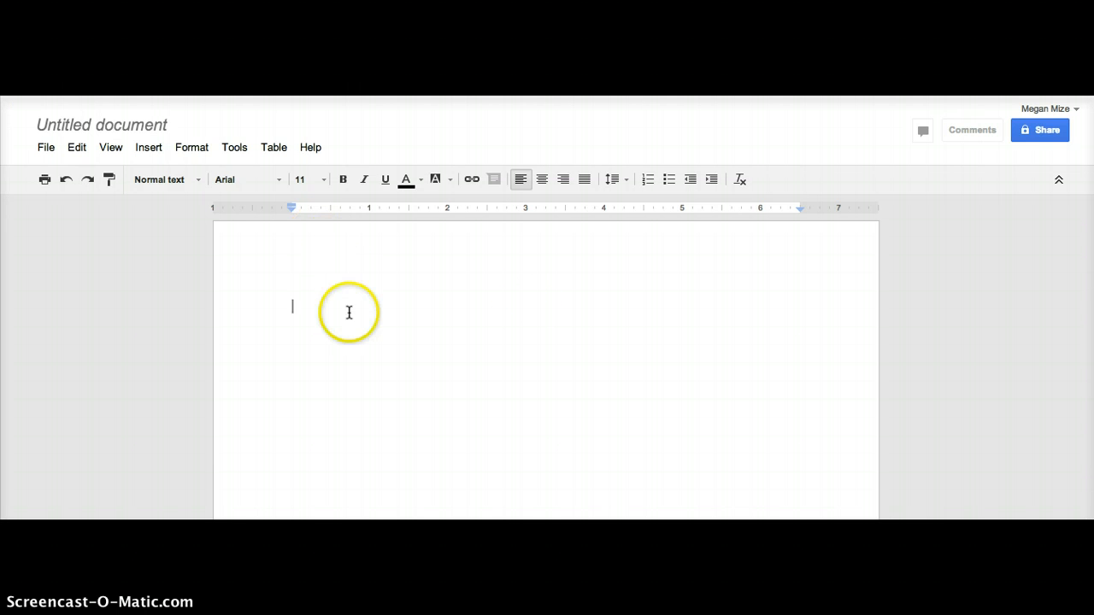
- Rename the untitled document as "Tweets Related to #grammar"
left_click(99, 126)
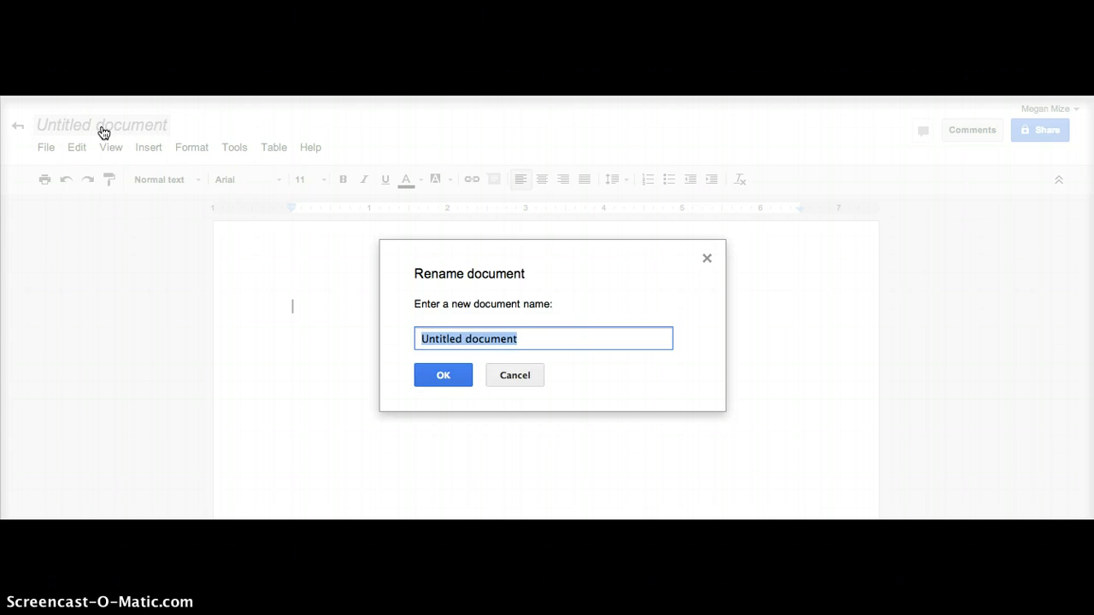
type("Tweets")
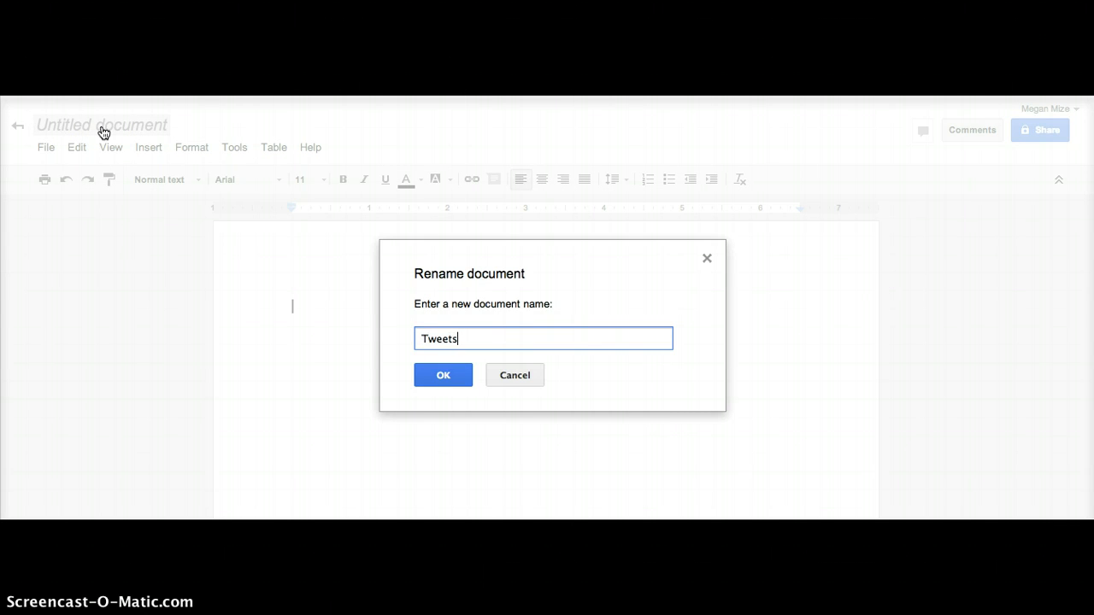
type(" Related to #grammar")
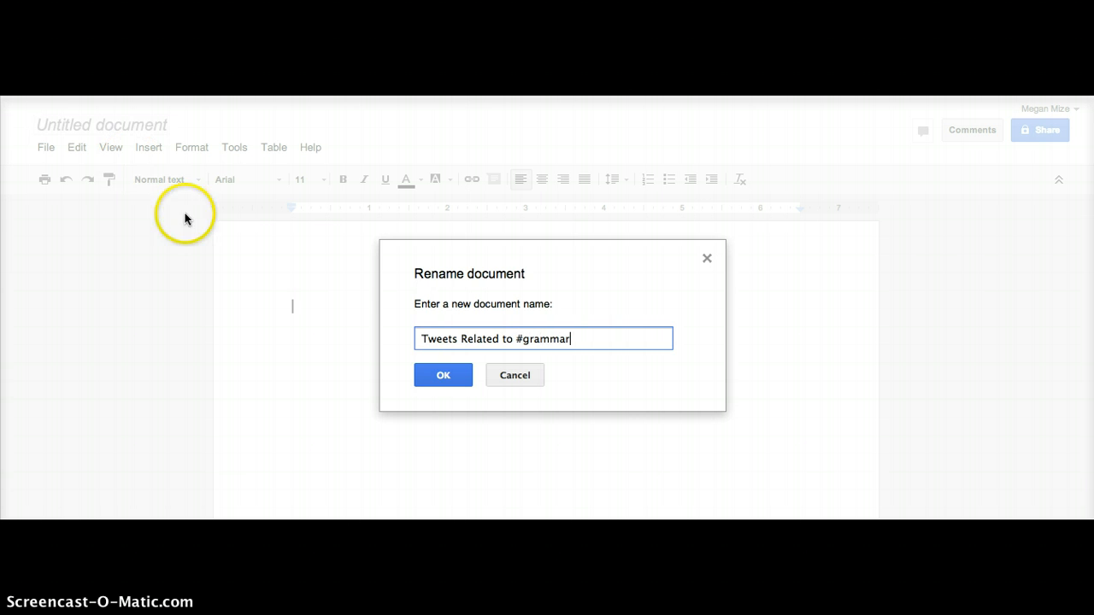
left_click(425, 377)
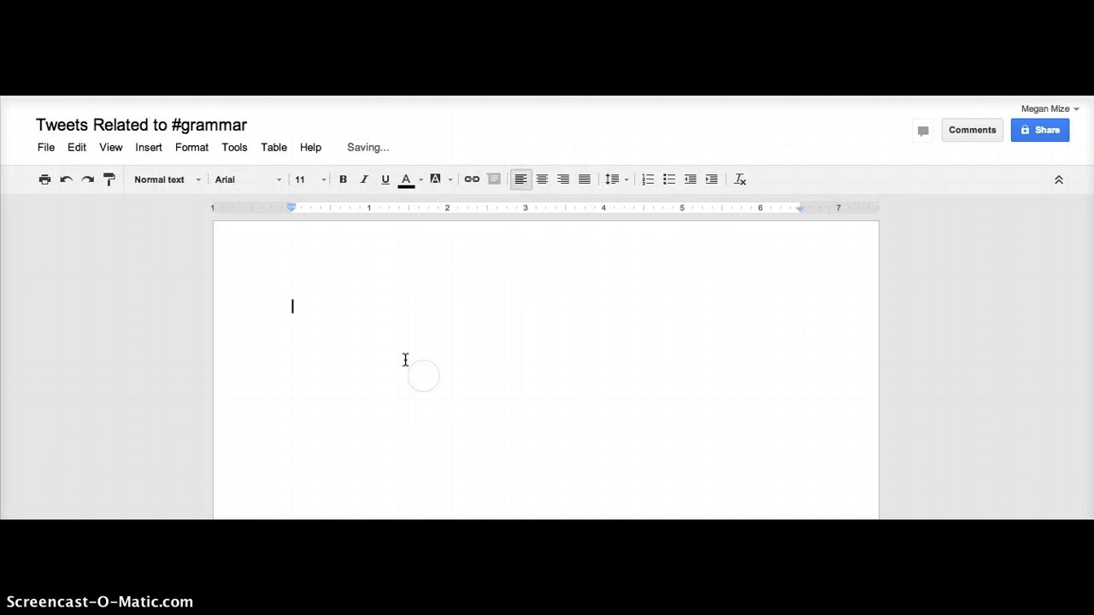
- Write "This document contains tweets related to grammar and the mechanics of writing." in the document, start a new line below it, and close the document
left_click(374, 333)
type("This document contains ")
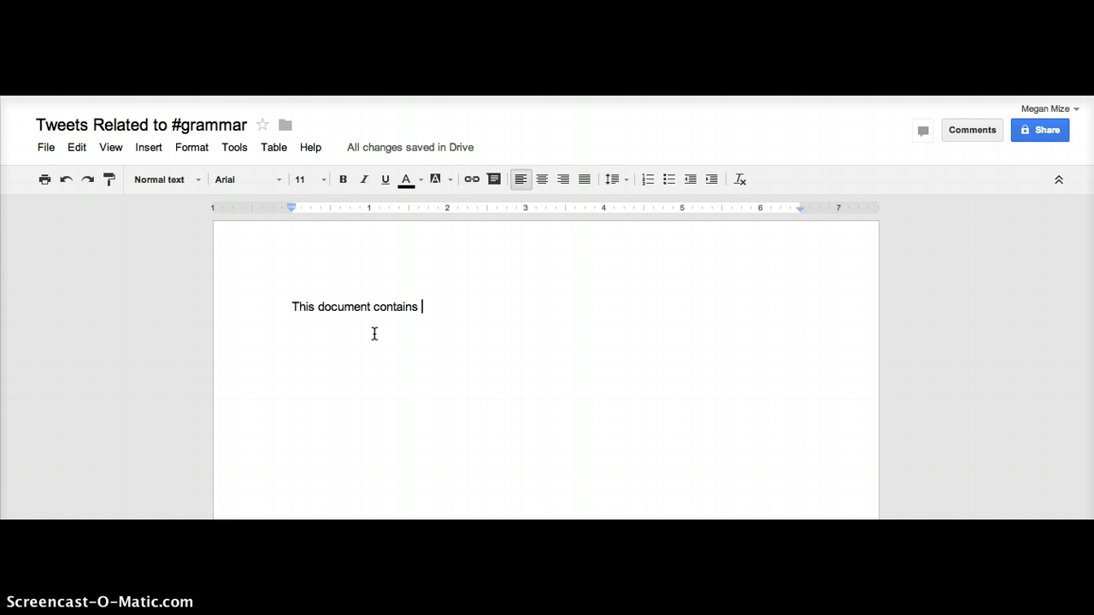
type("tweets ")
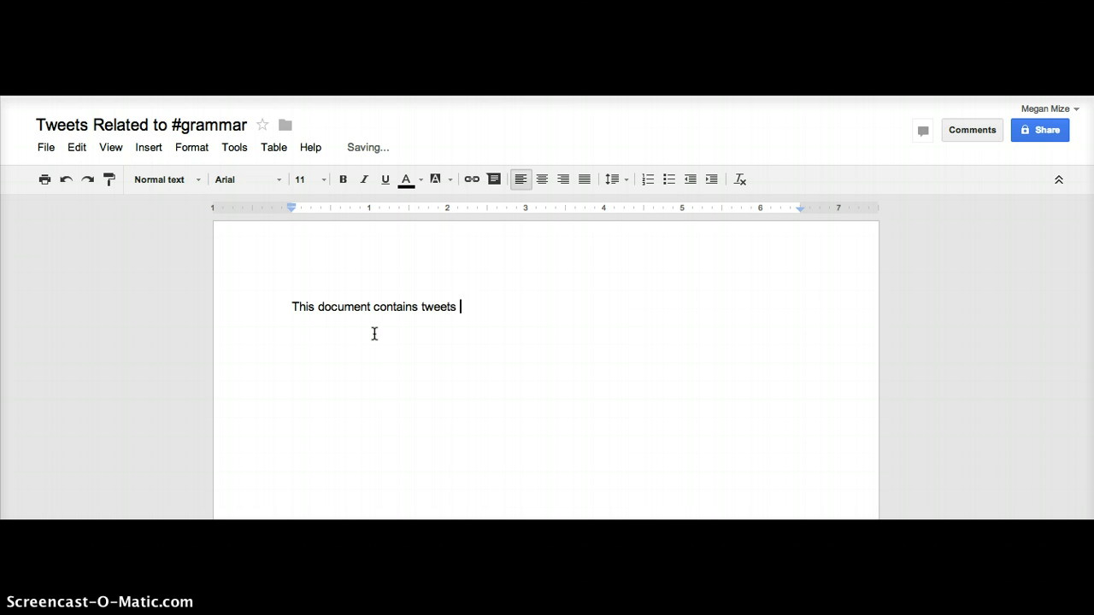
type("related to grammar and m")
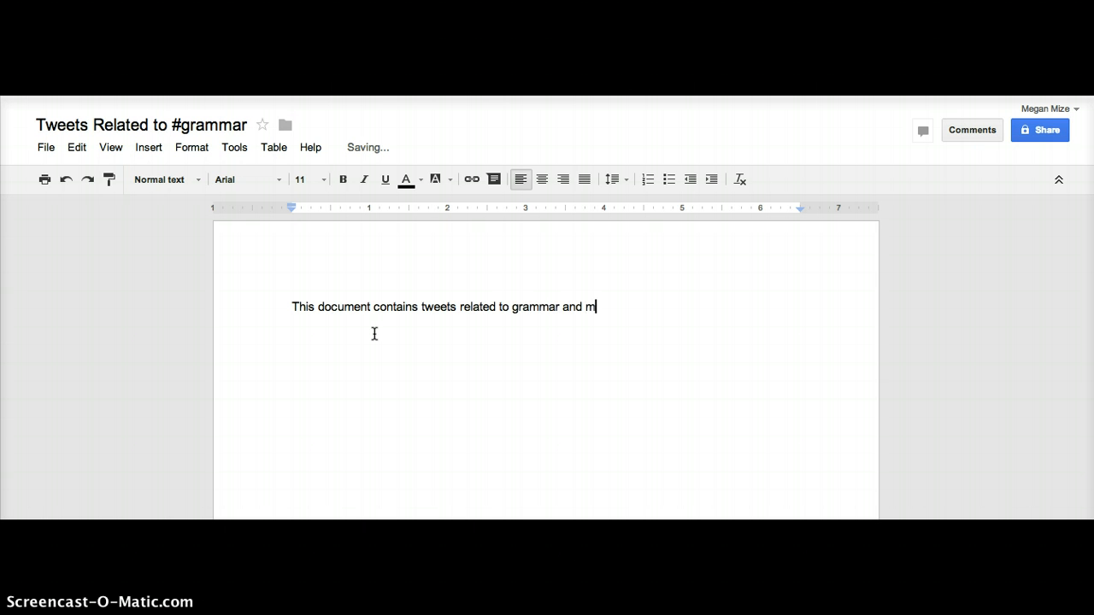
key("BackSpace")
type("the mechanics of w")
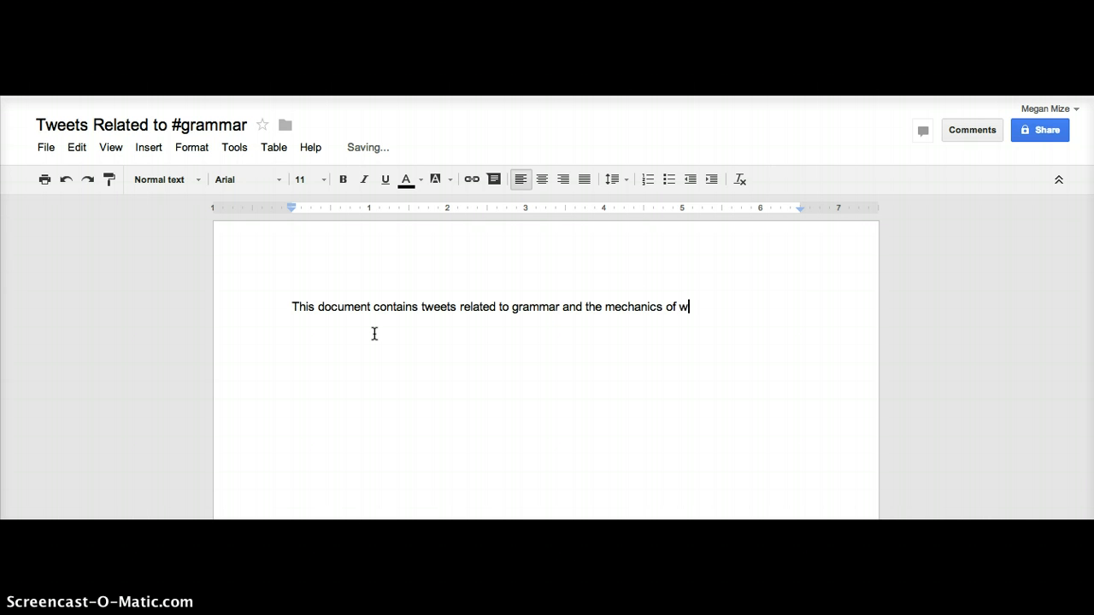
type("riting.")
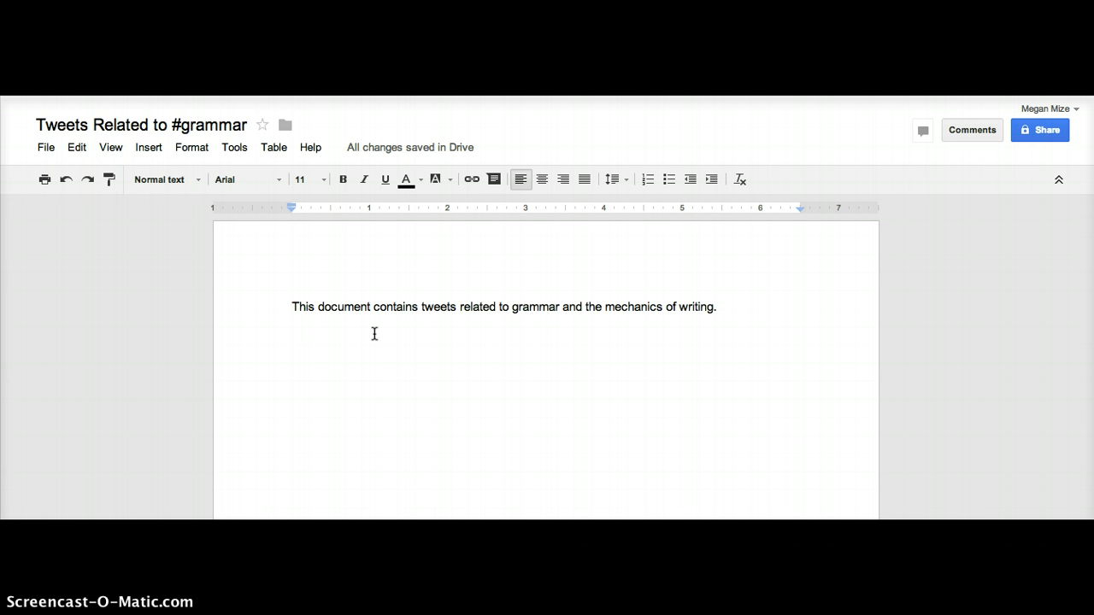
key("Return")
key("Return")
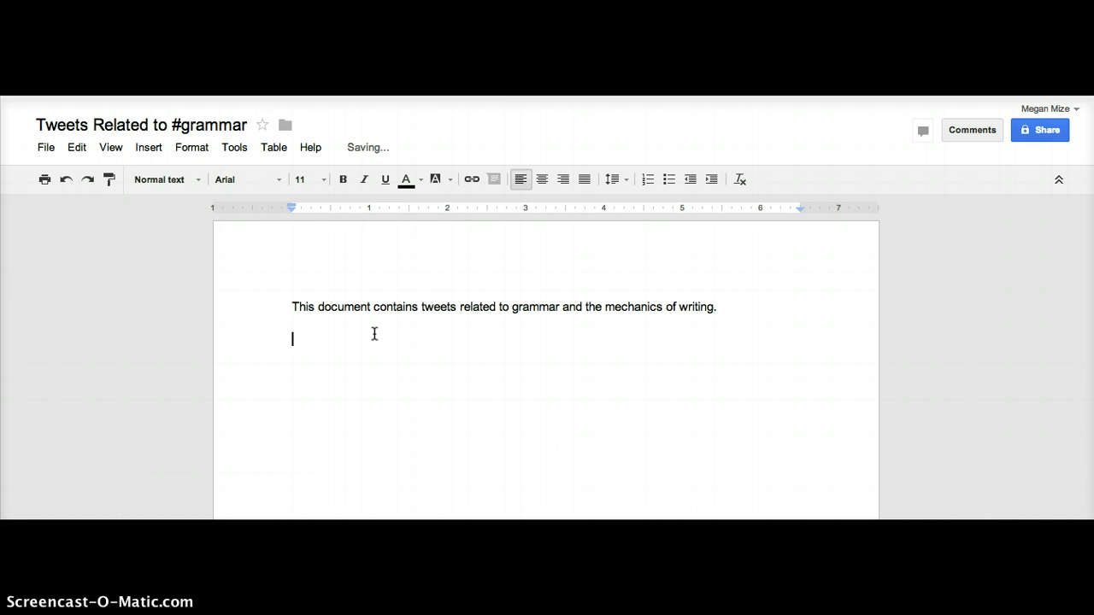
left_click(344, 366)
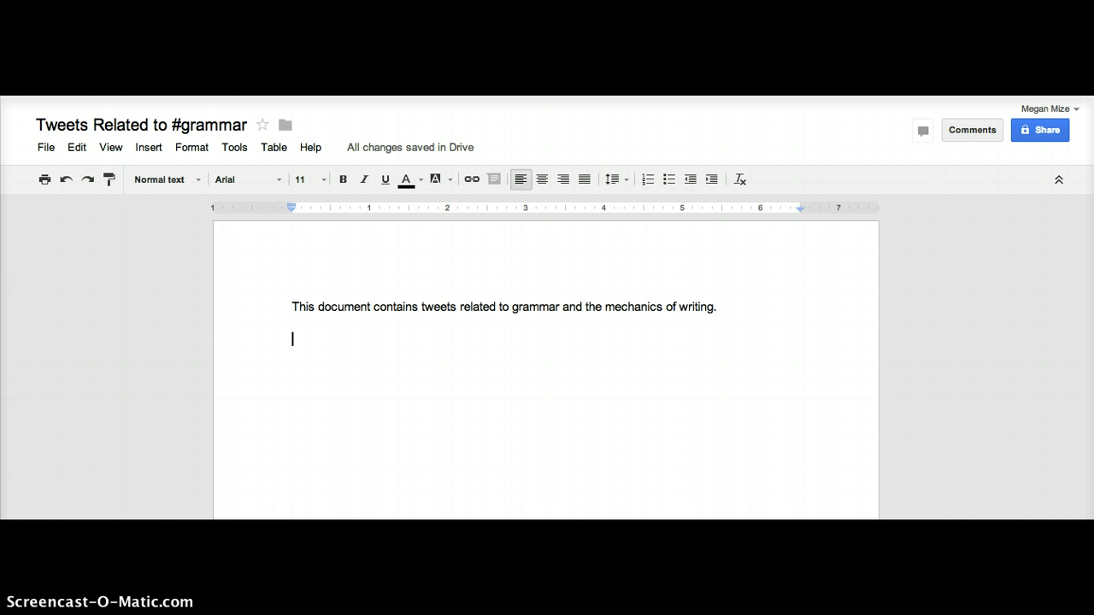
key("ctrl+w")
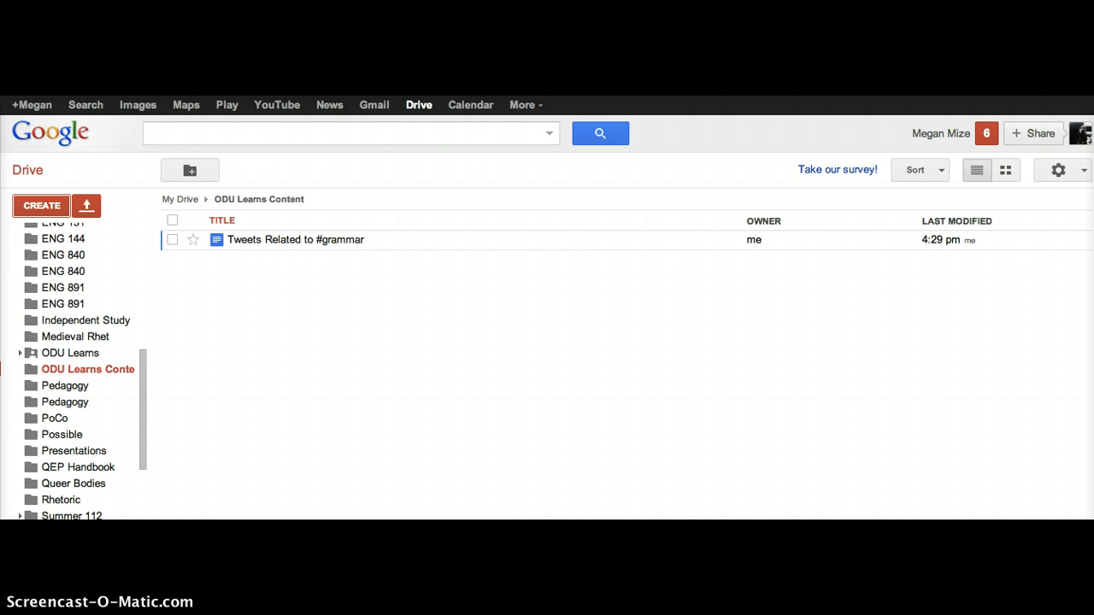
- Create a second document in the folder, name it "Facebook Posts Related to Test-Taking", and return to the folder's file list
left_click(41, 205)
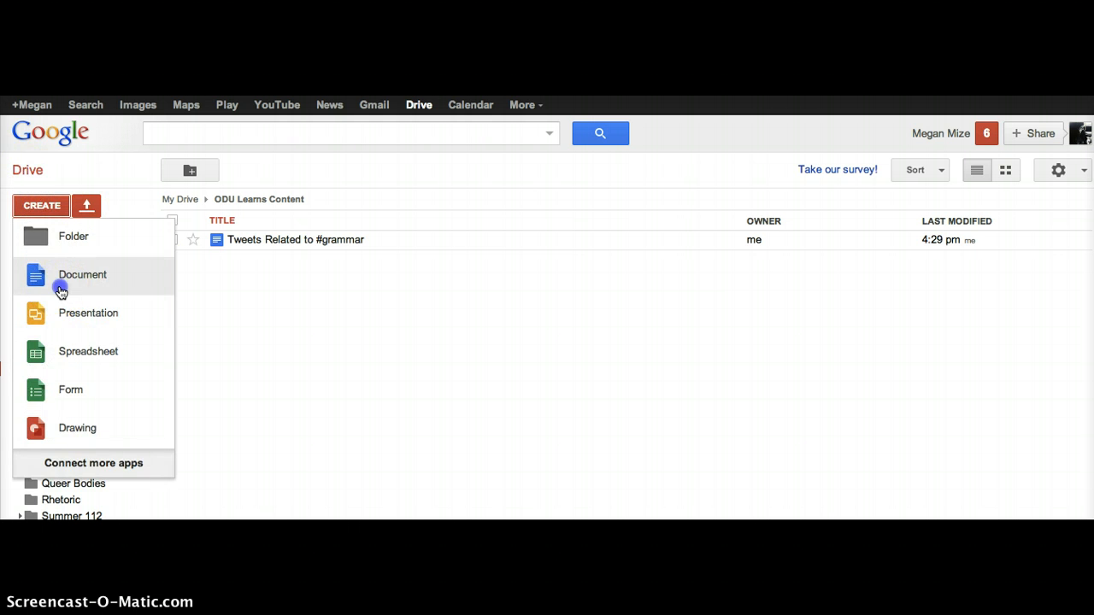
left_click(60, 289)
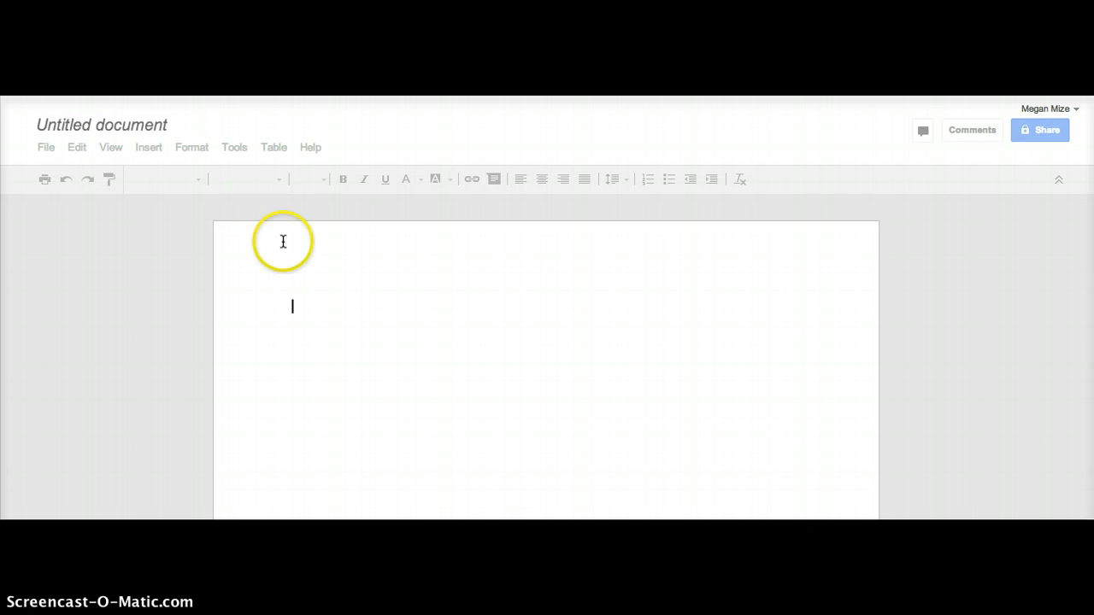
left_click(129, 129)
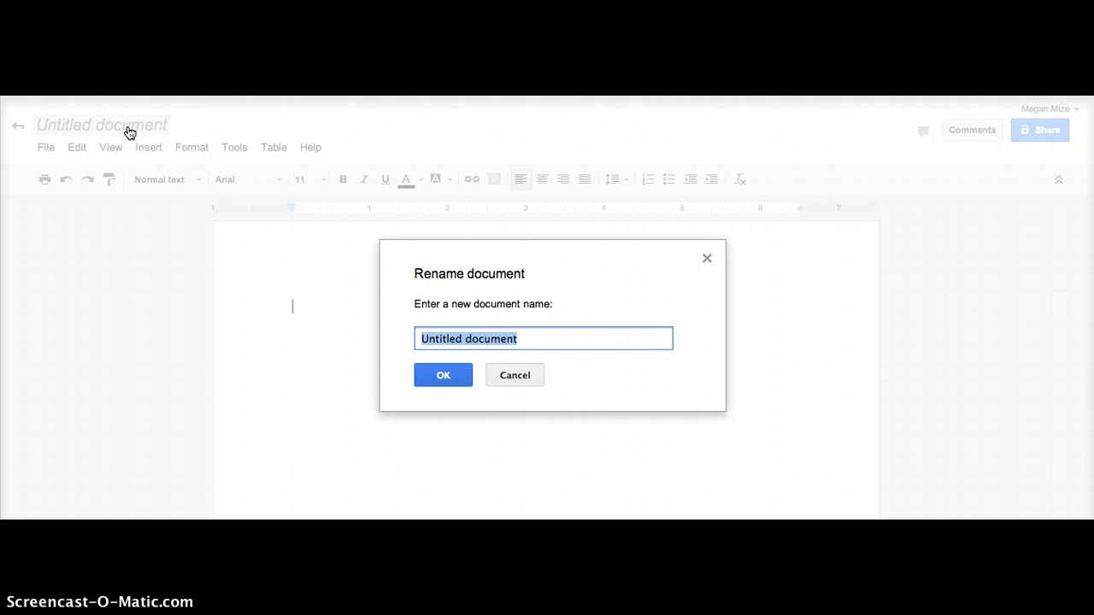
type("Facebook")
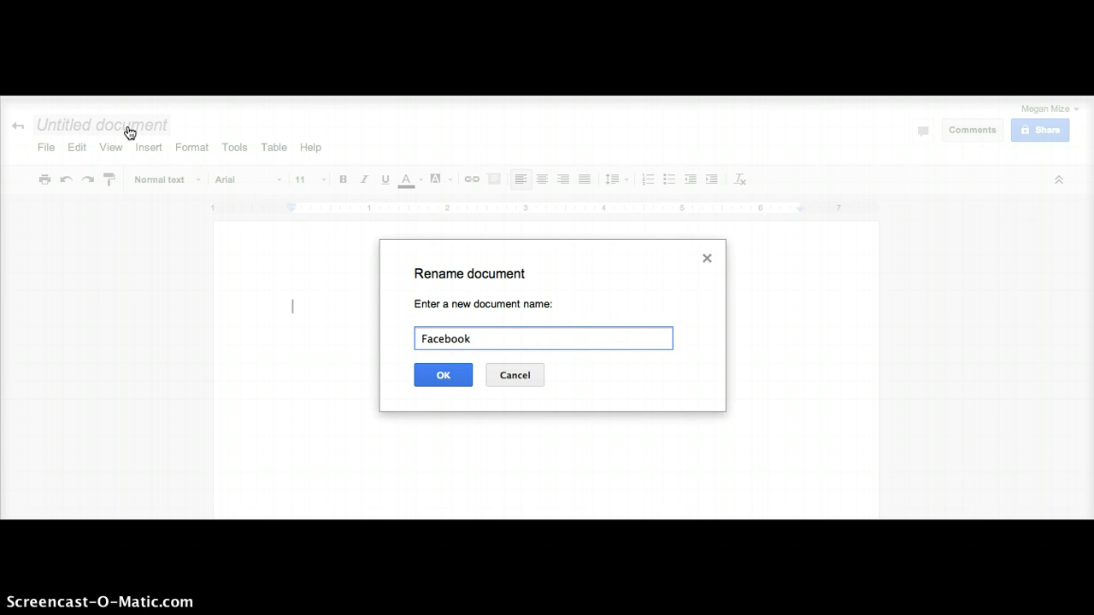
type(" Posts Related to Test-Taking")
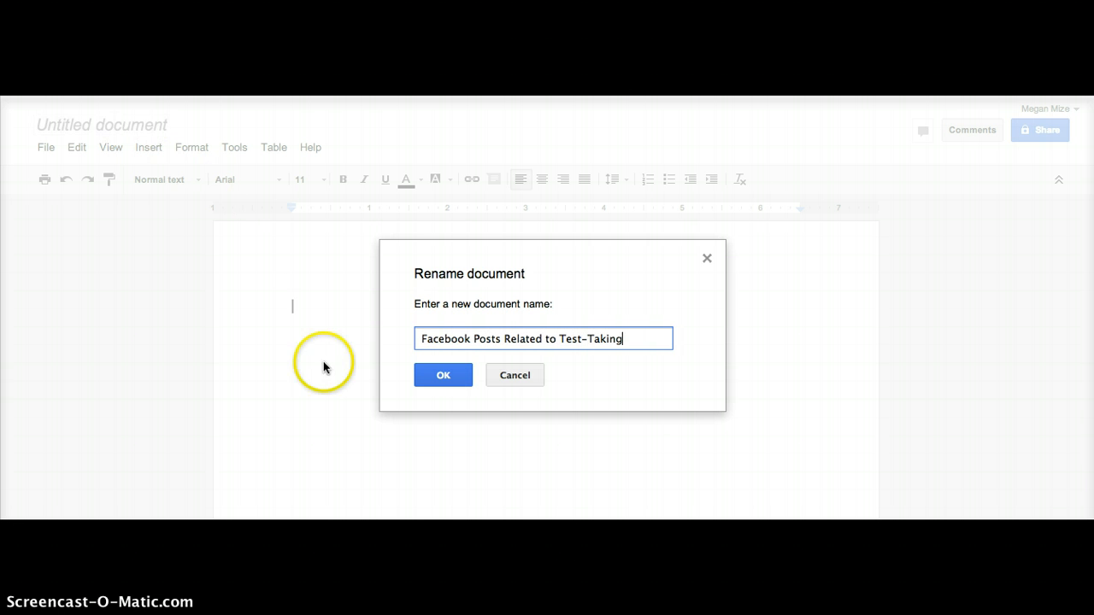
left_click(430, 379)
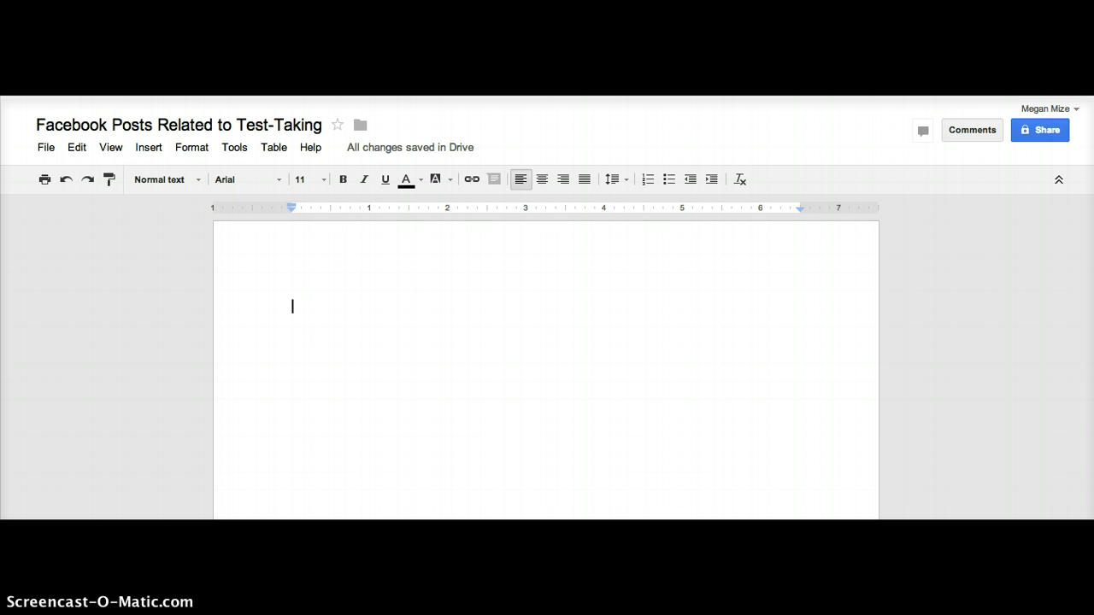
key("ctrl+Tab")
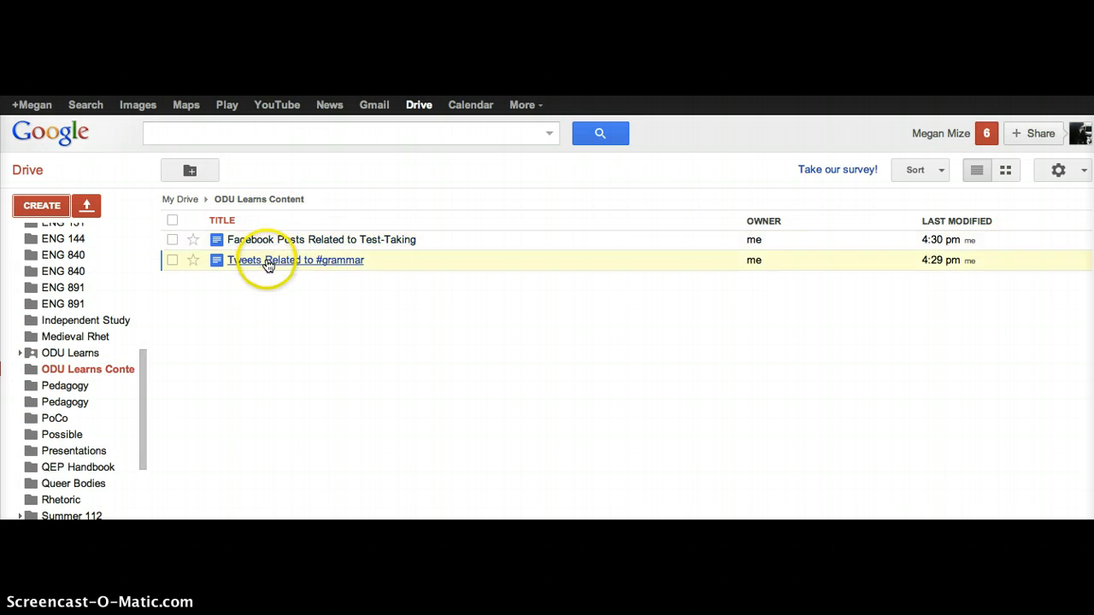
- Move the ODU Learns Content folder into the shared ODU Learns folder and select it there
left_click(93, 374)
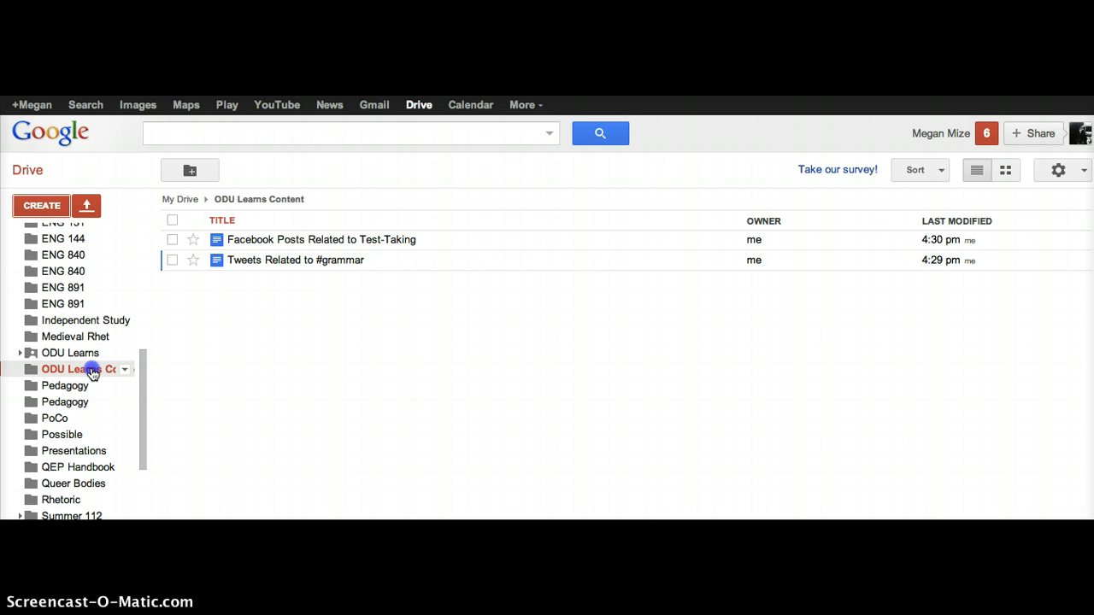
left_click_drag(93, 374, 92, 362)
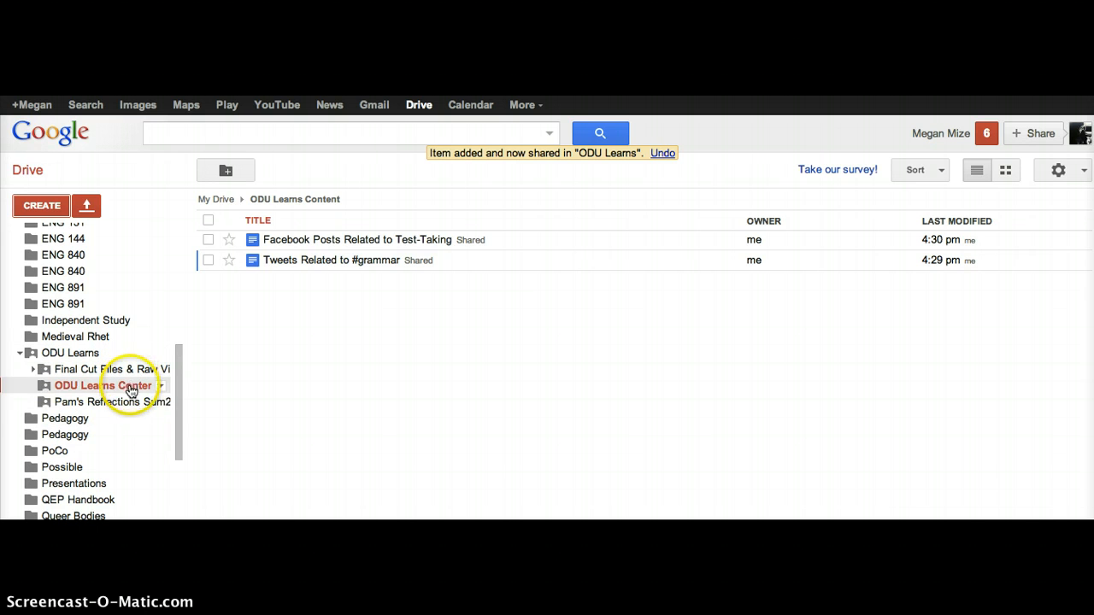
left_click(43, 389)
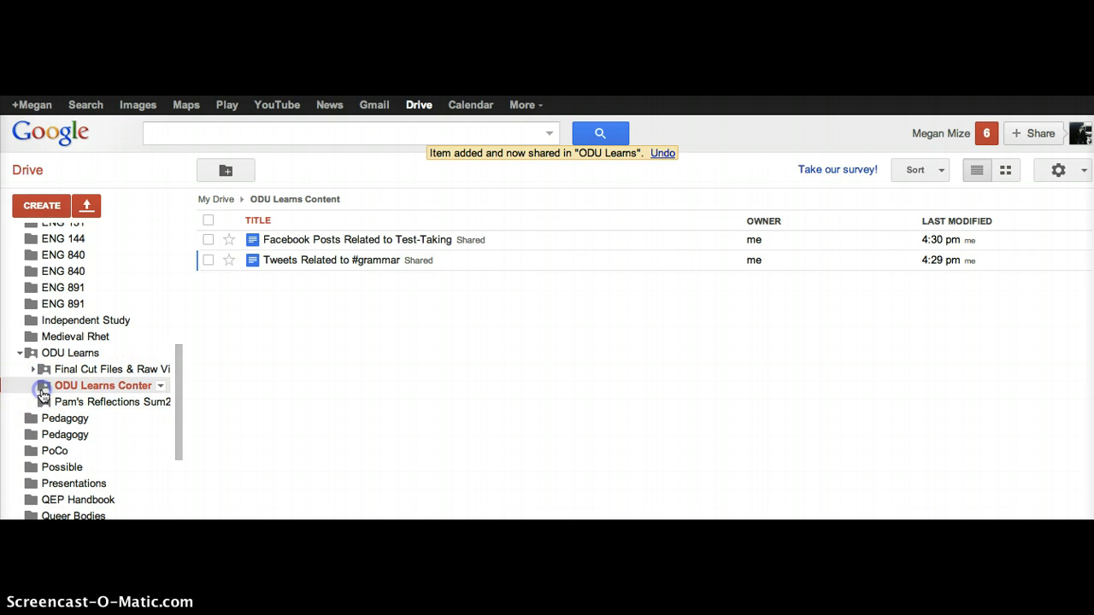
left_click(202, 202)
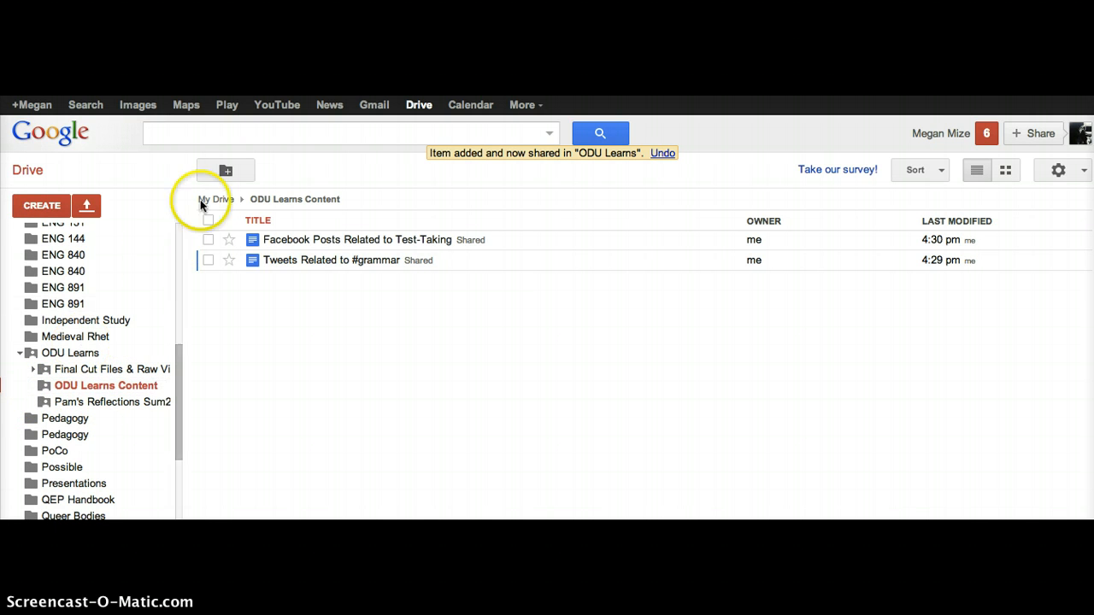
left_click(226, 170)
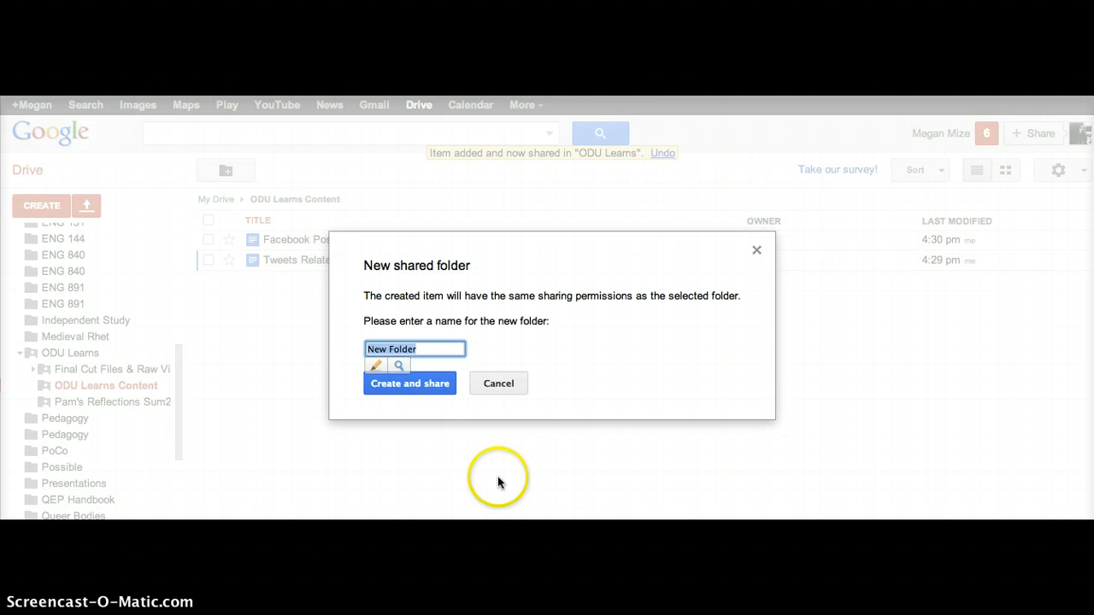
left_click(499, 383)
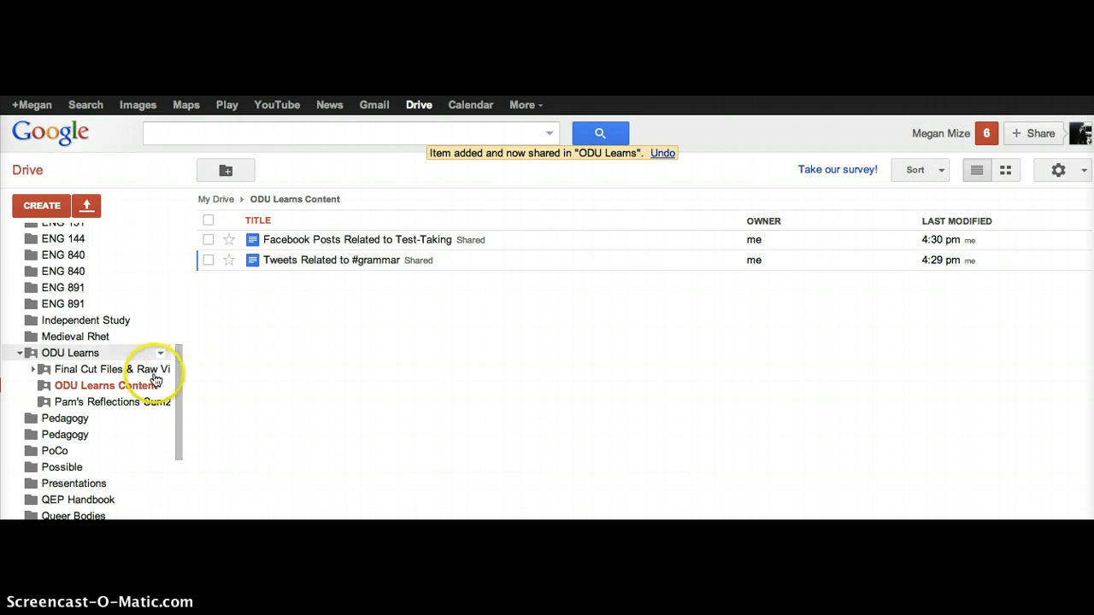
- Open the sharing settings of the ODU Learns Content folder inside ODU Learns
mouse_move(159, 389)
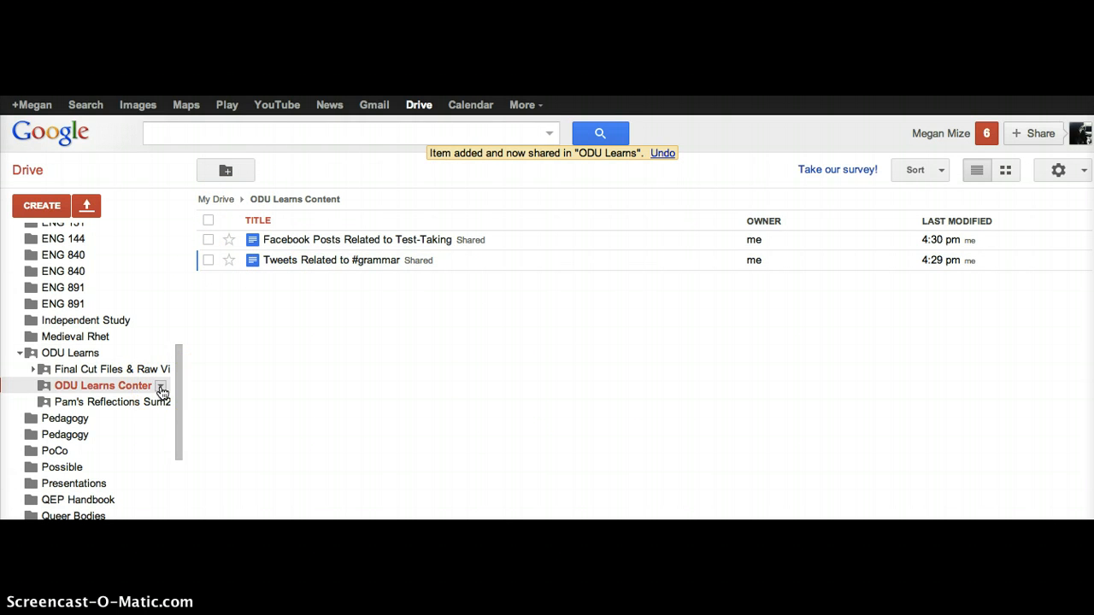
left_click(160, 389)
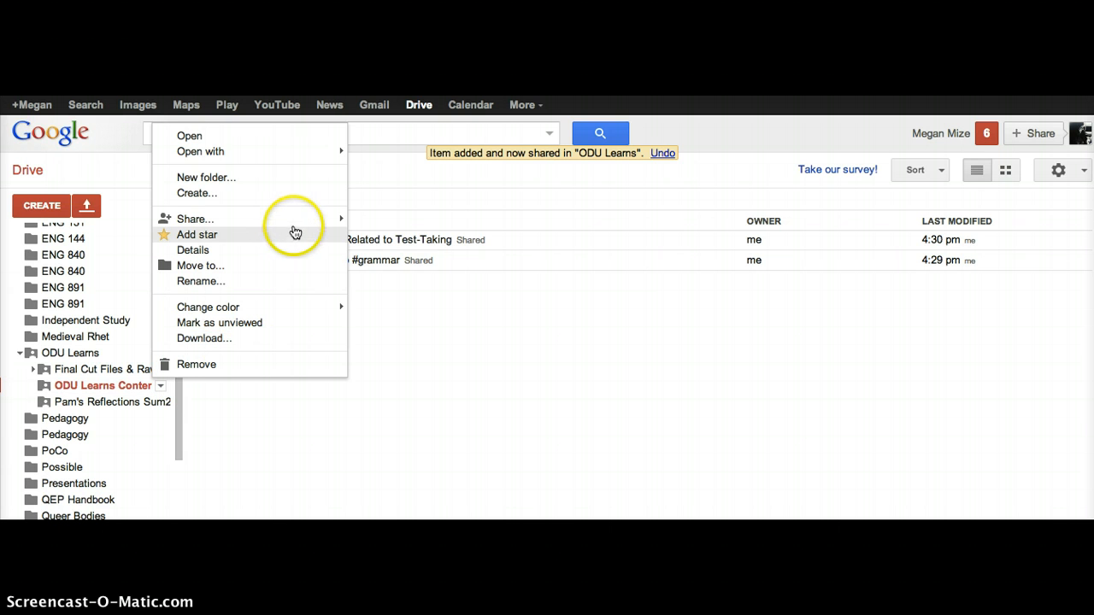
mouse_move(295, 221)
left_click(386, 224)
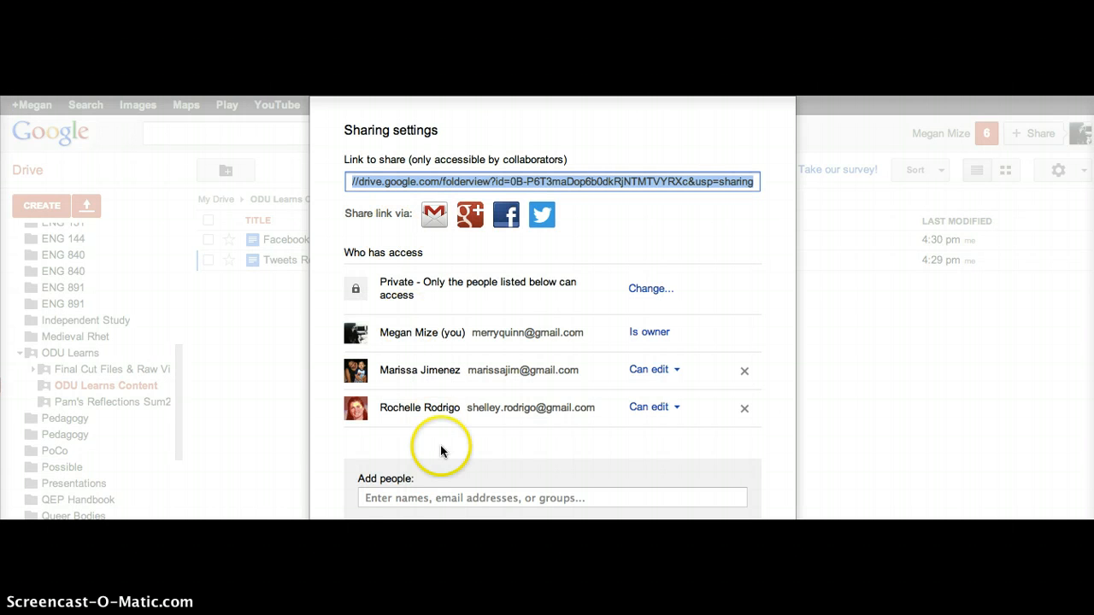
- Add one more collaborator from the suggested contacts with Can edit access, notify them via email, and share the folder
left_click(434, 501)
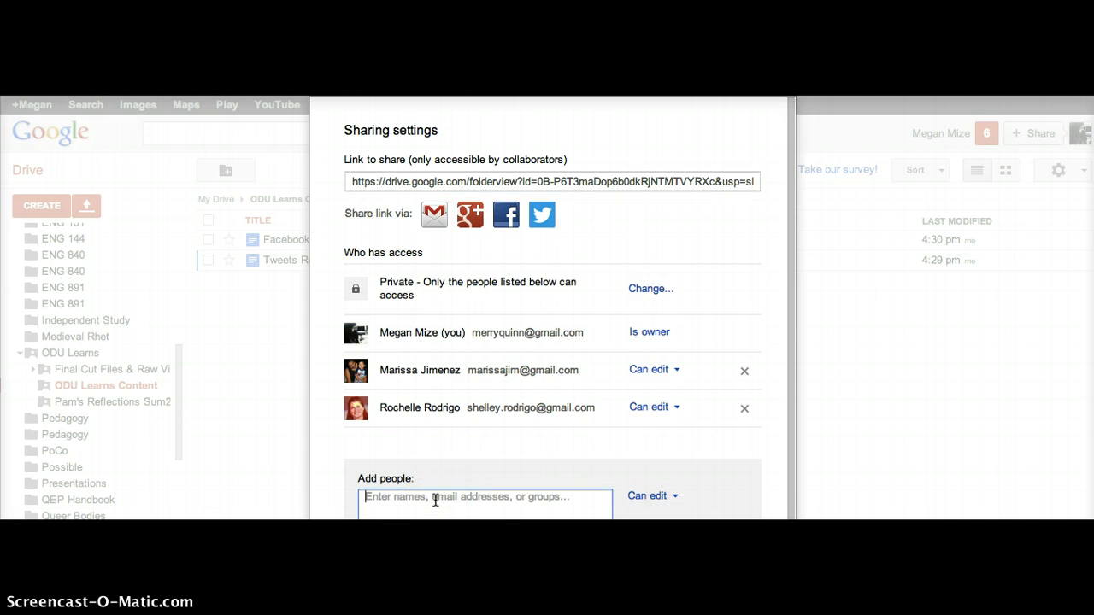
type("jo")
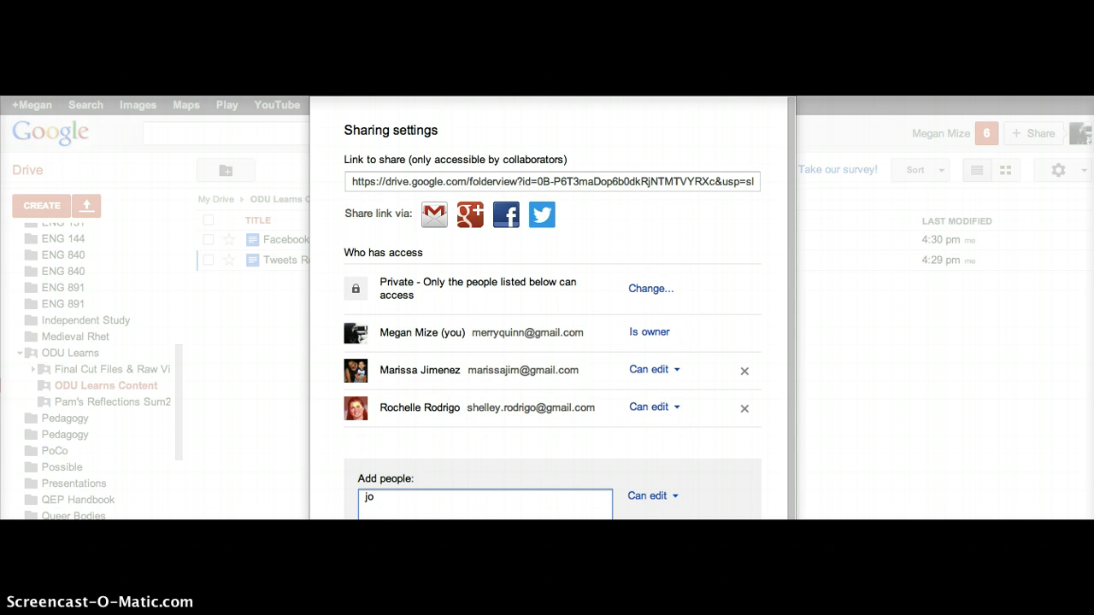
key("Return")
type("p")
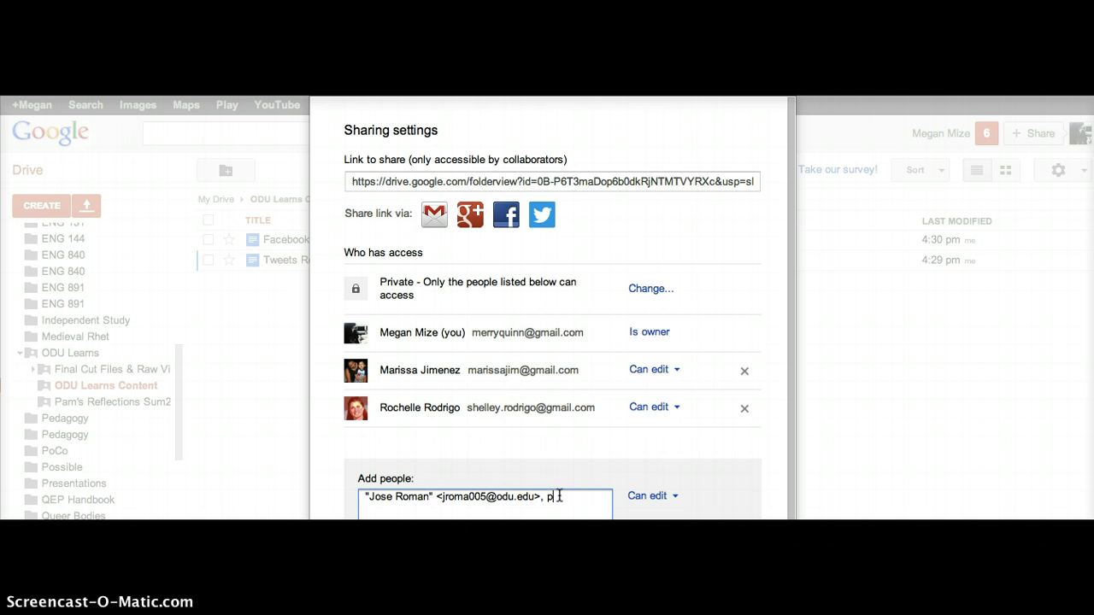
key("BackSpace")
key("BackSpace")
left_click_drag(788, 281, 790, 364)
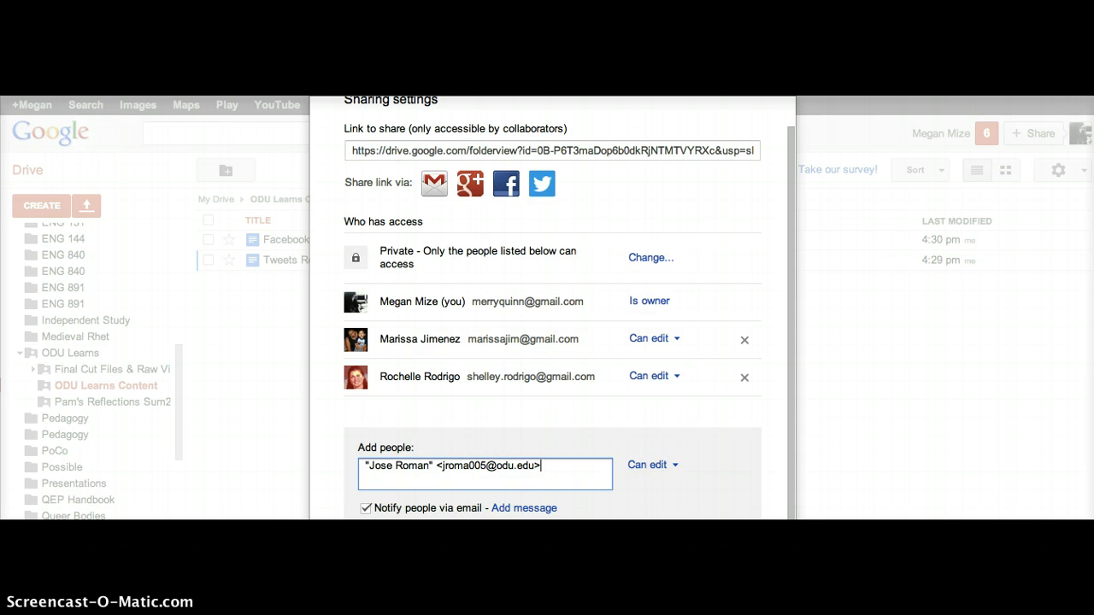
key("Return")
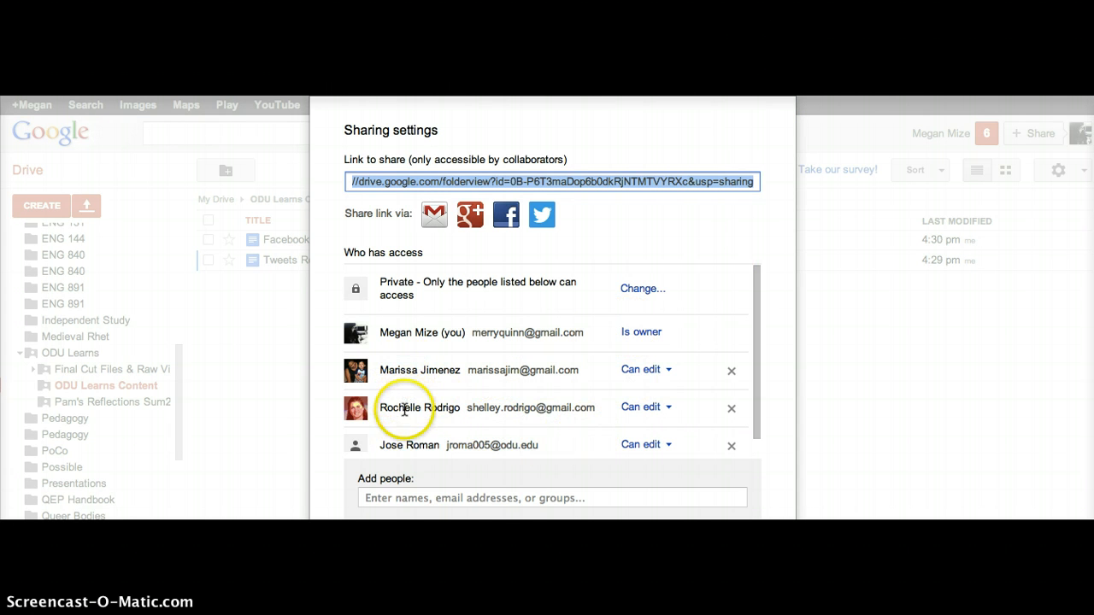
left_click_drag(551, 110, 553, 114)
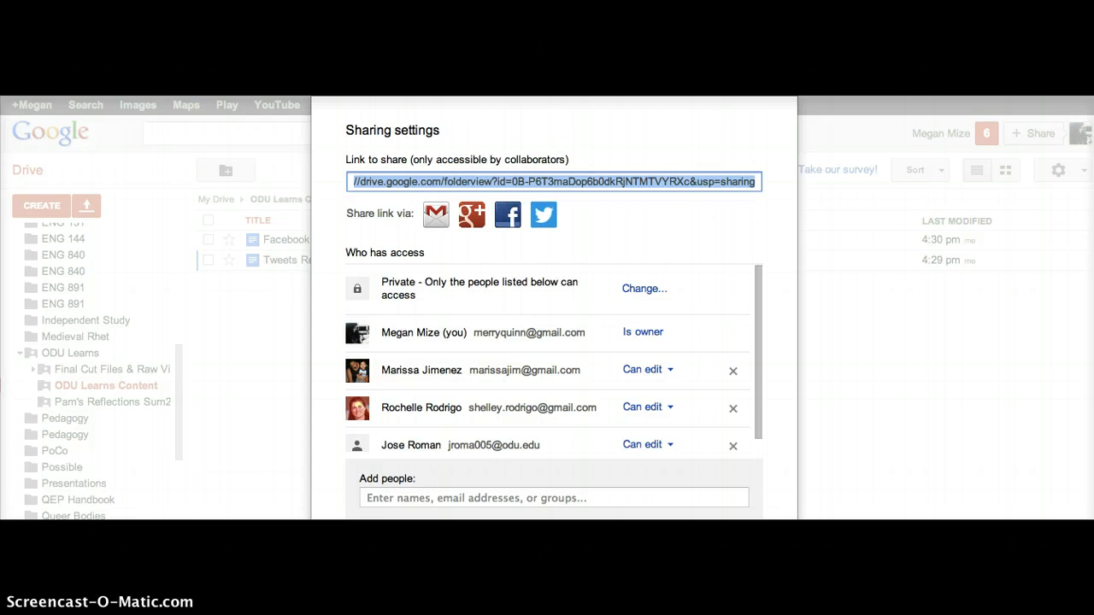
left_click_drag(606, 101, 668, 104)
left_click_drag(628, 166, 510, 146)
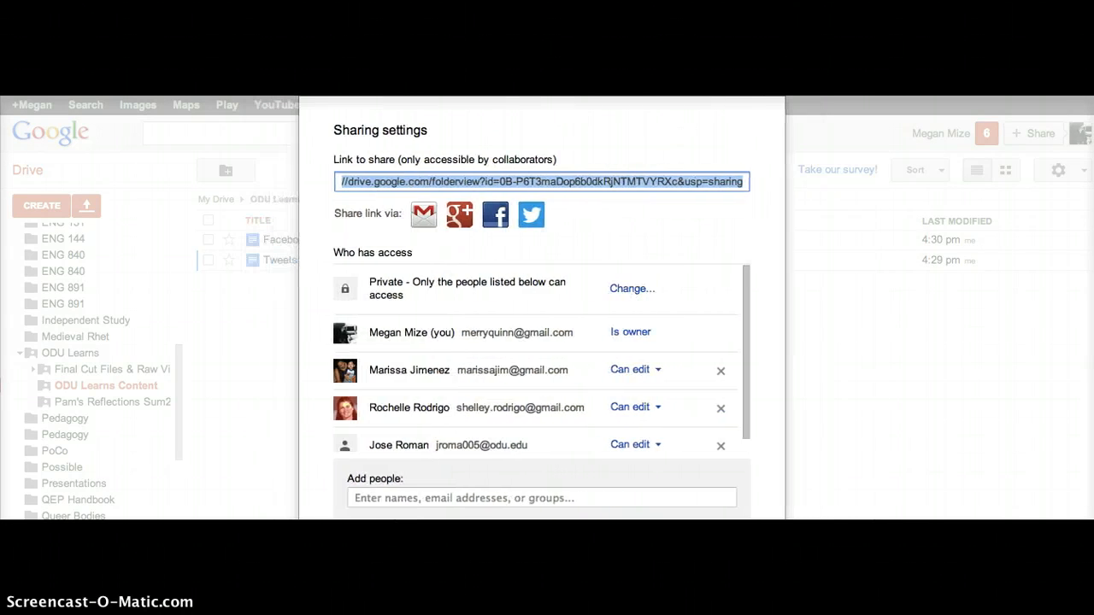
left_click(106, 184)
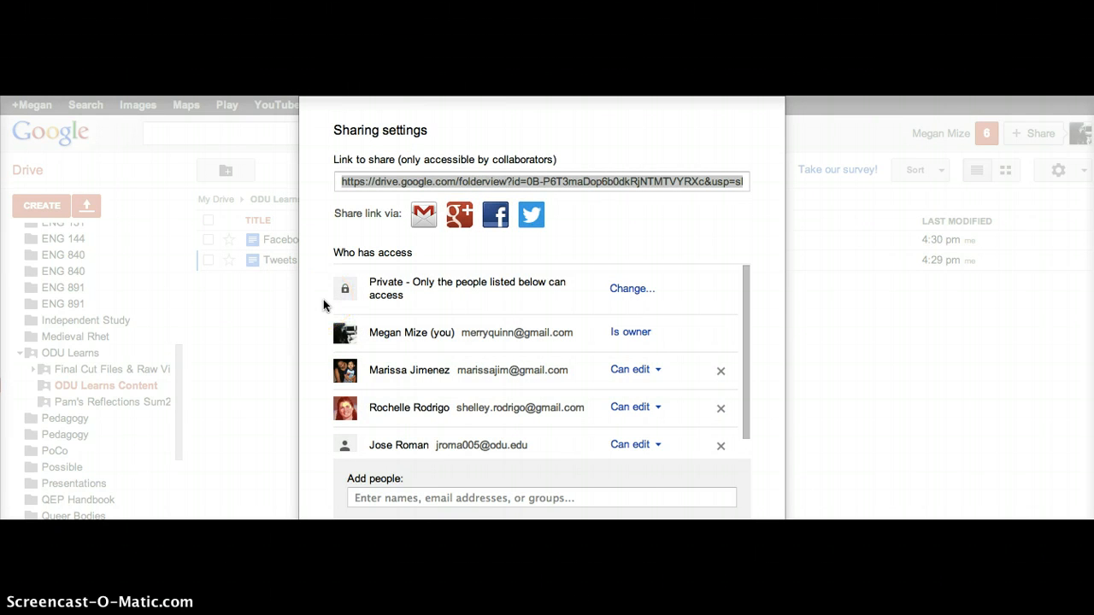
- Leave the sharing settings by way of Gmail, return to Drive, and open the ODU Learns Content folder inside ODU Learns
left_click(447, 127)
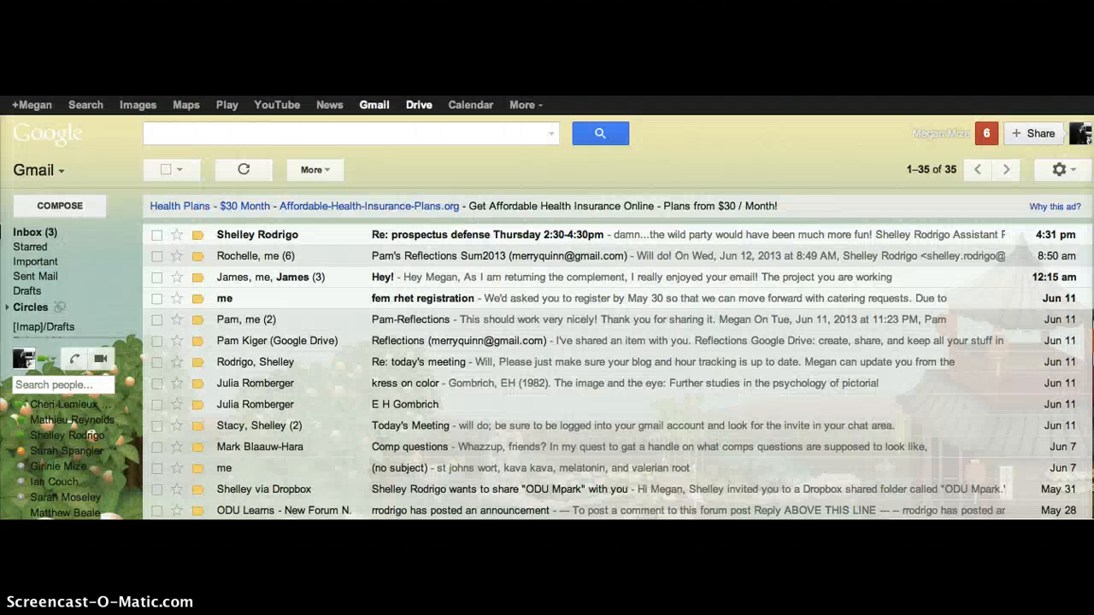
left_click(389, 104)
left_click(411, 110)
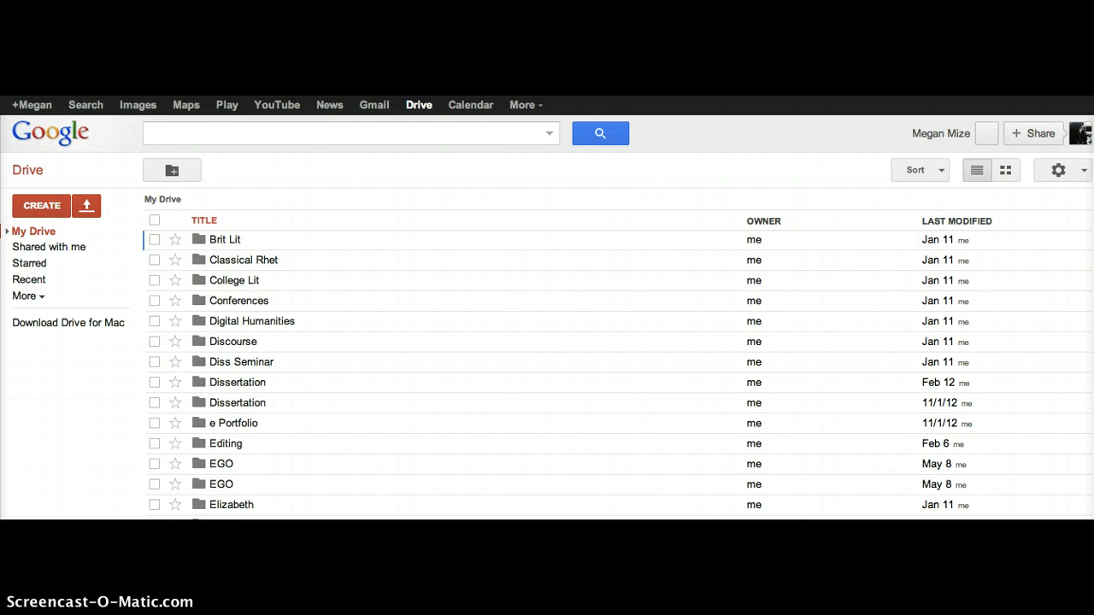
scroll(615, 376, "down", 10)
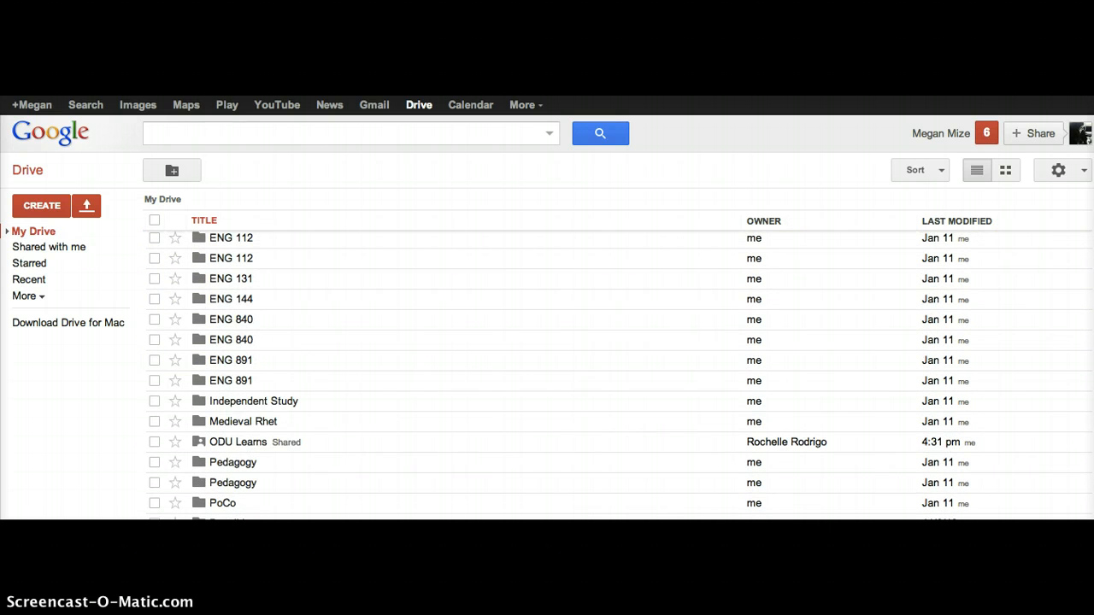
scroll(616, 376, "down", 2)
left_click(244, 414)
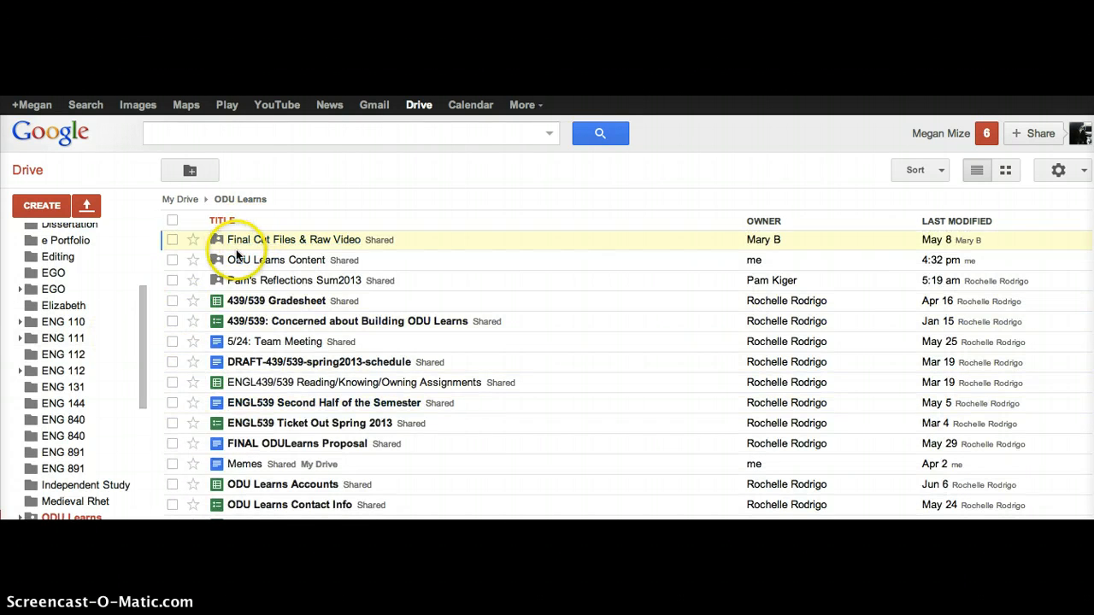
left_click(235, 261)
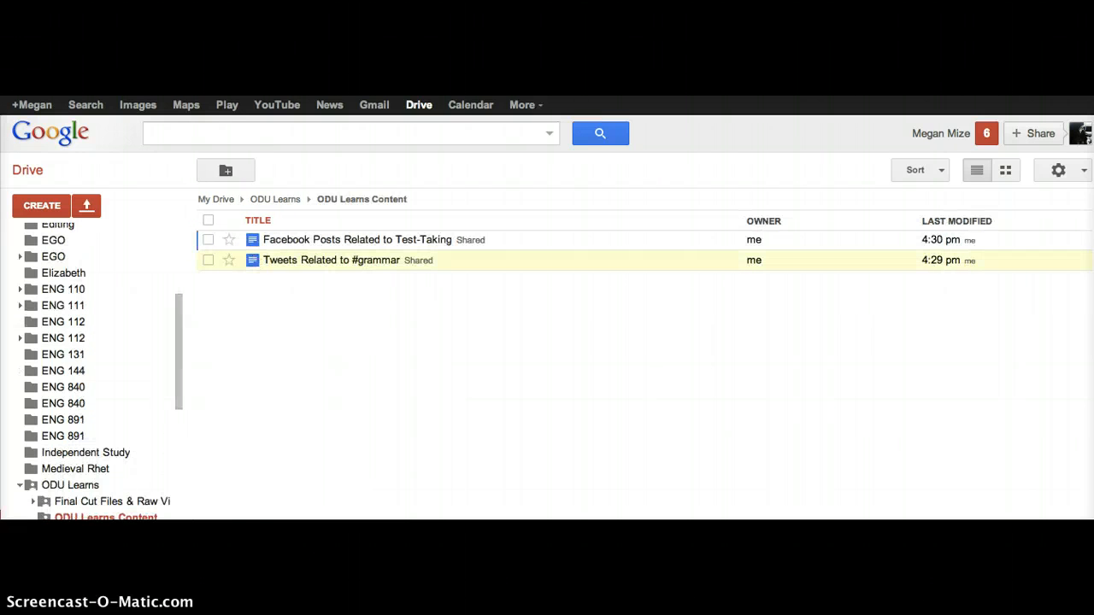
- Start creating a new item in the ODU Learns Content folder
left_click(41, 207)
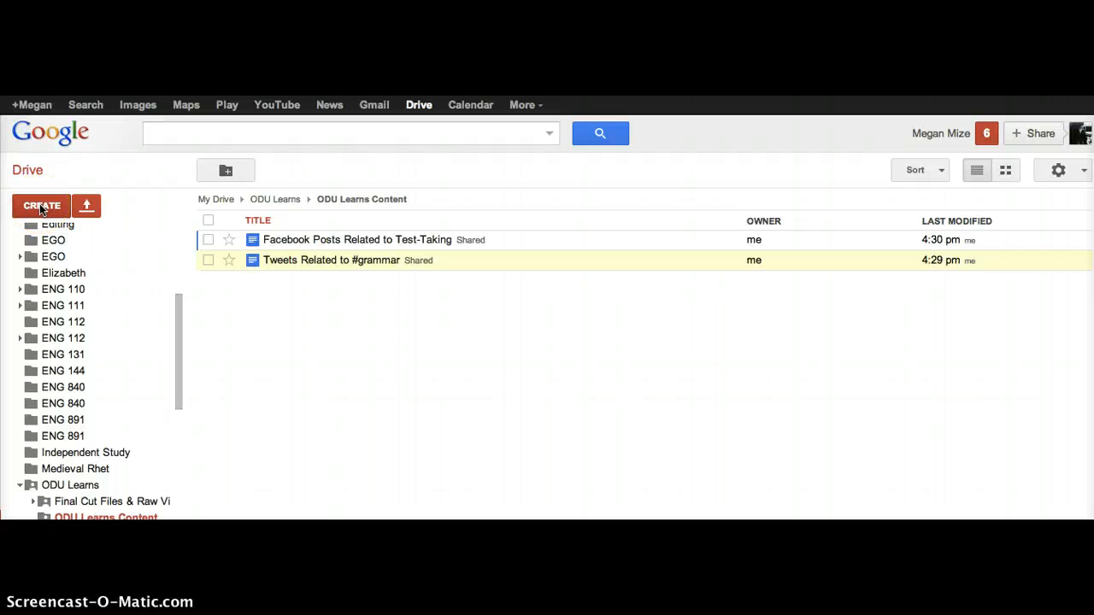